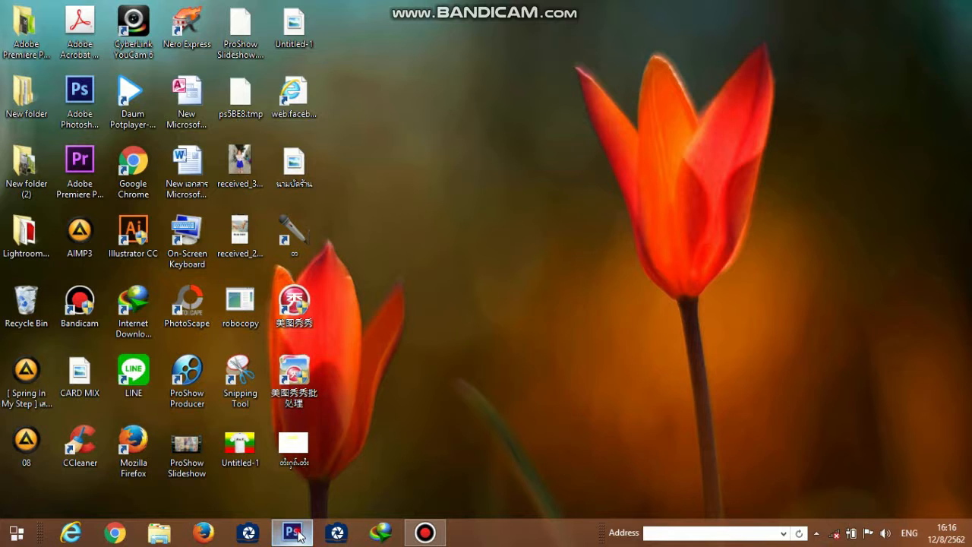
Open Photoshop and create a new document from the Photo preset, Landscape 2 x 3, at 300 pixels/inch with a white background.
left_click(295, 533)
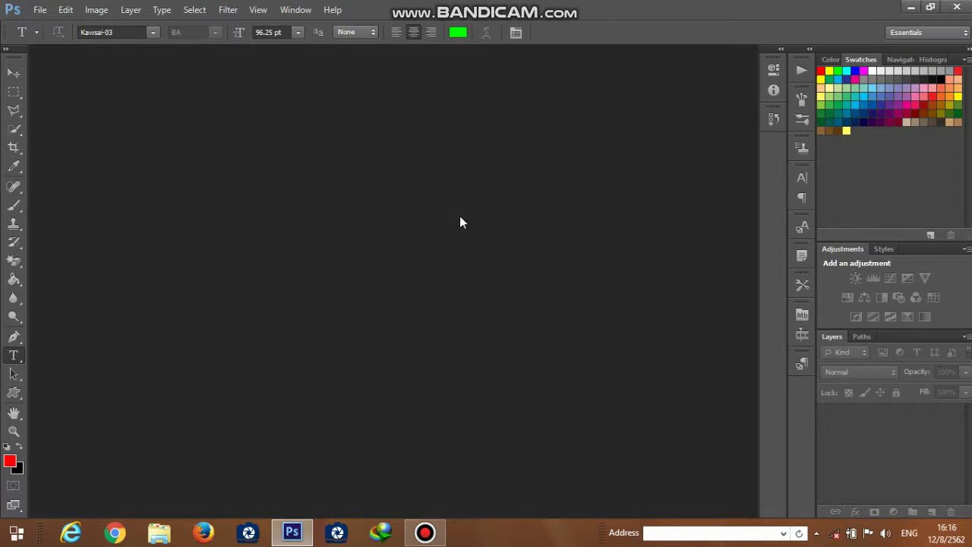
left_click(40, 10)
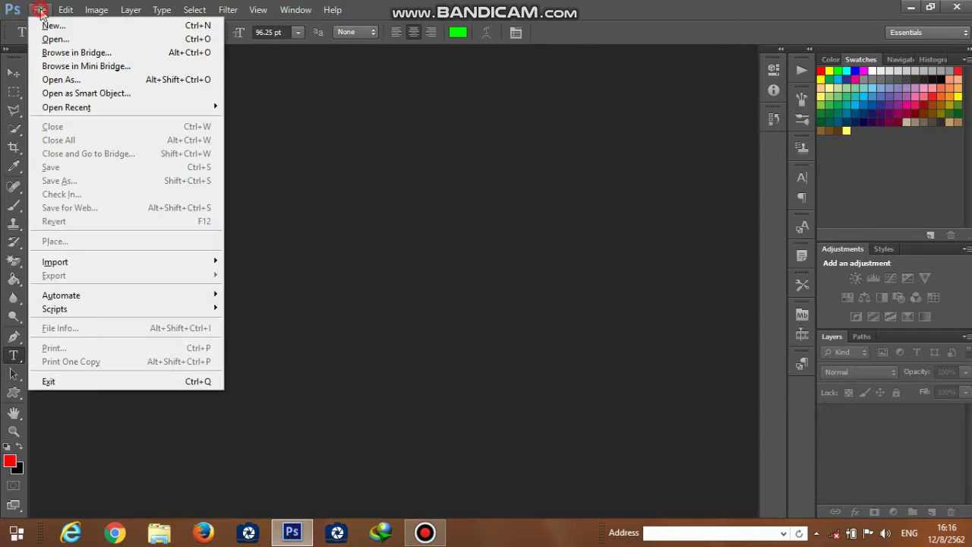
left_click(53, 25)
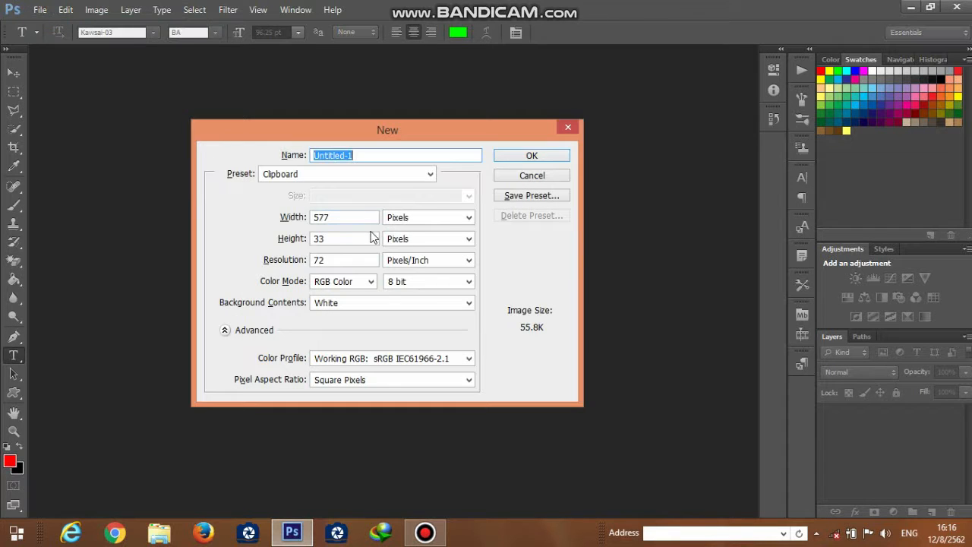
left_click(430, 175)
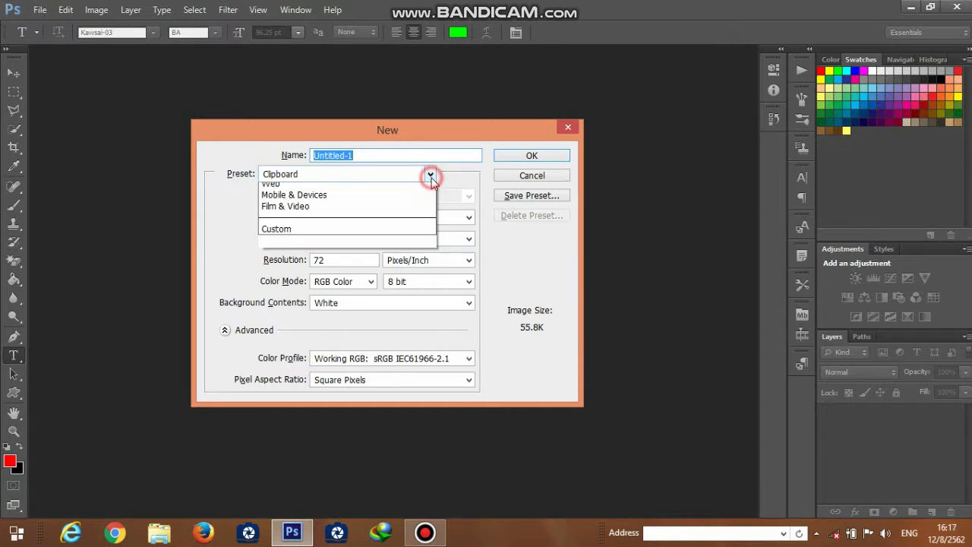
left_click(280, 248)
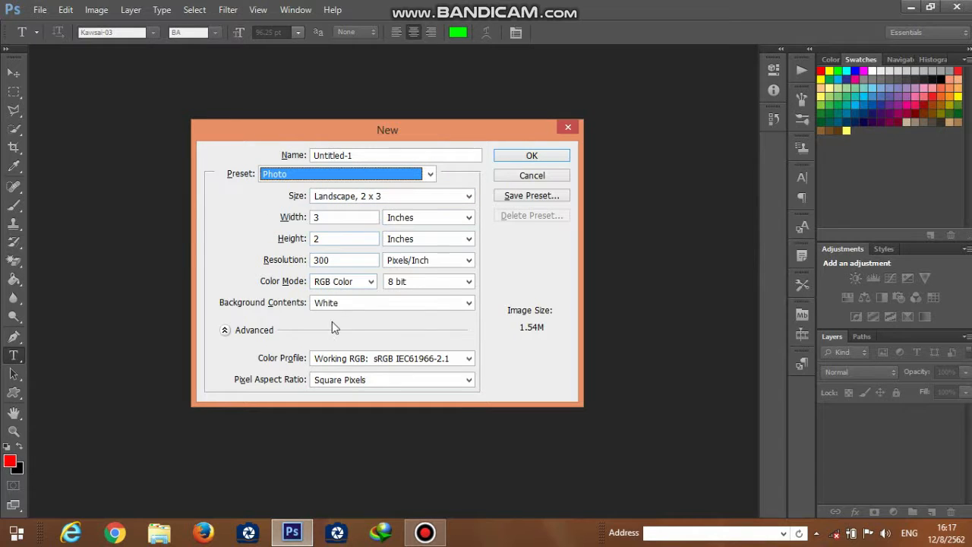
left_click(548, 156)
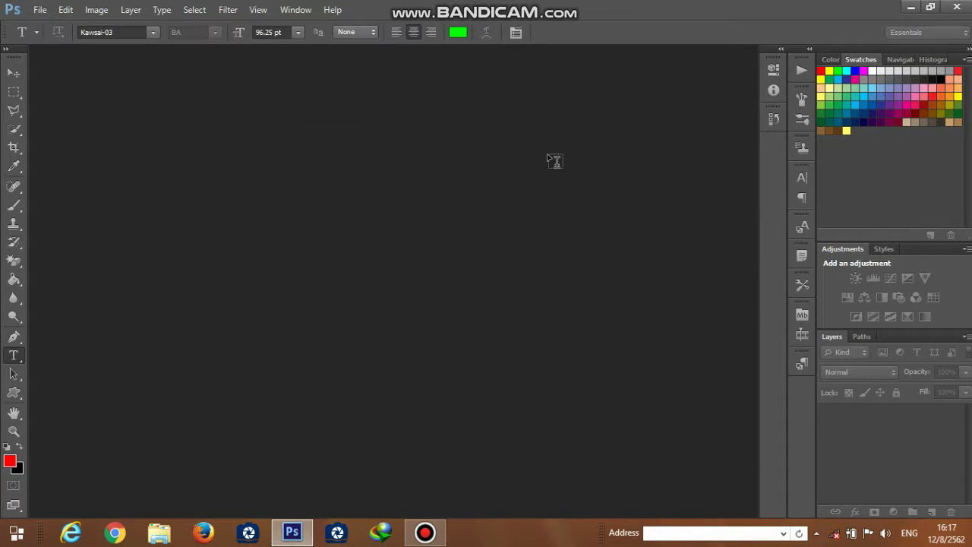
scroll(459, 156, "down", 3)
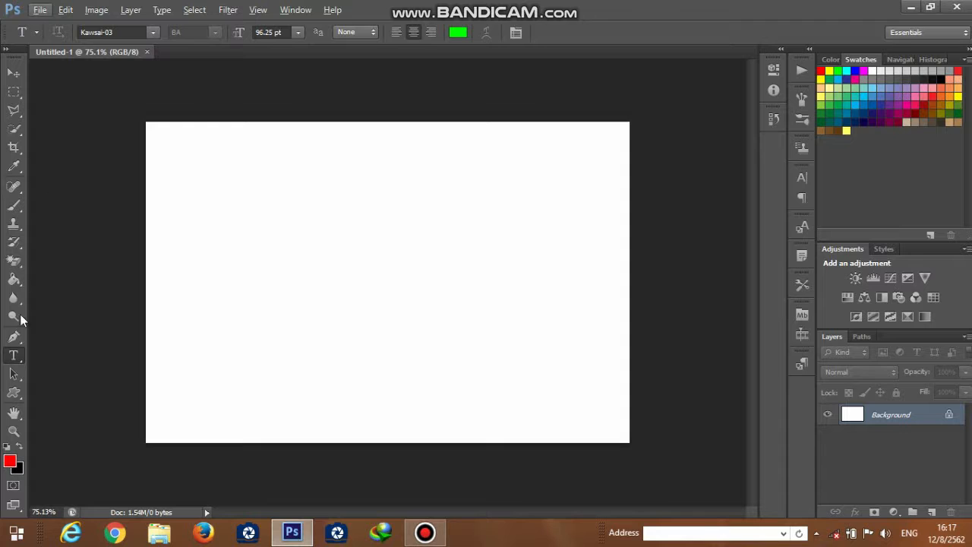
Add a green text layer reading "wh:puf.wh:" in the Kawsai-03 font at 96.25 pt, using the US keyboard layout.
left_click(11, 358)
left_click(223, 216)
left_click_drag(249, 257, 237, 328)
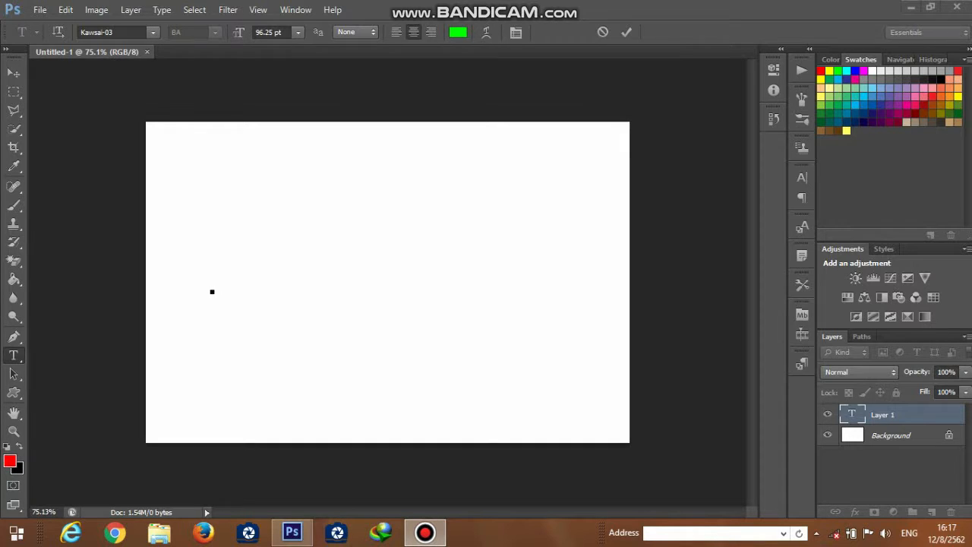
left_click(71, 531)
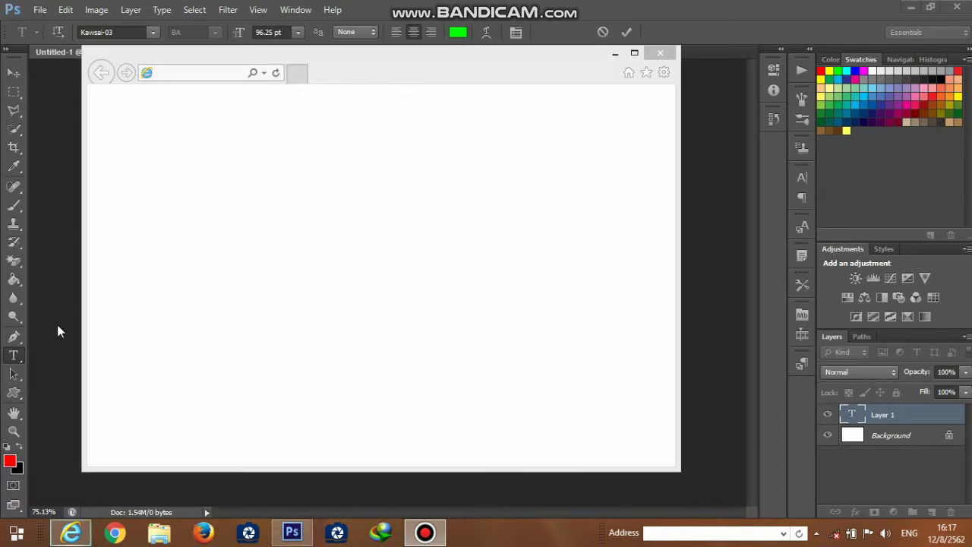
left_click(661, 53)
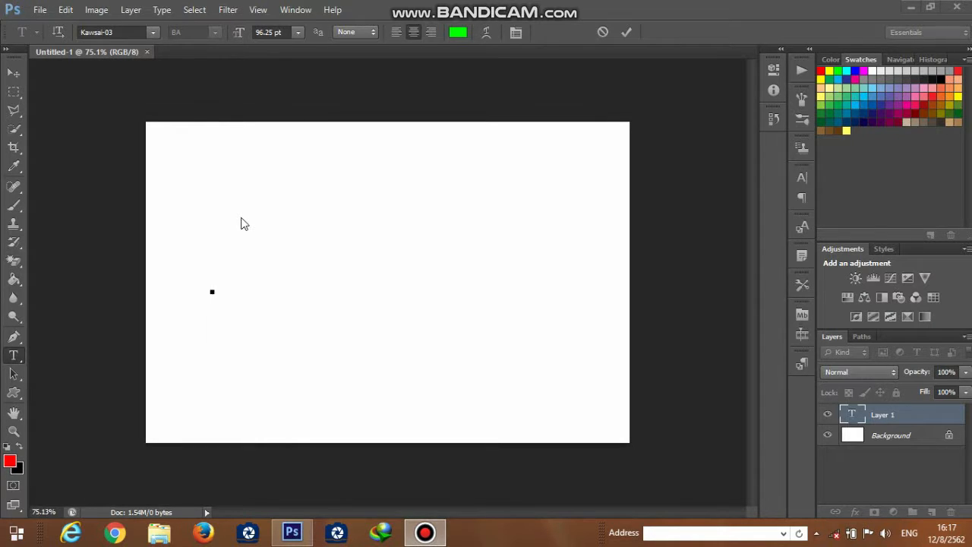
key("alt+shift")
key("alt+shift")
left_click(213, 264)
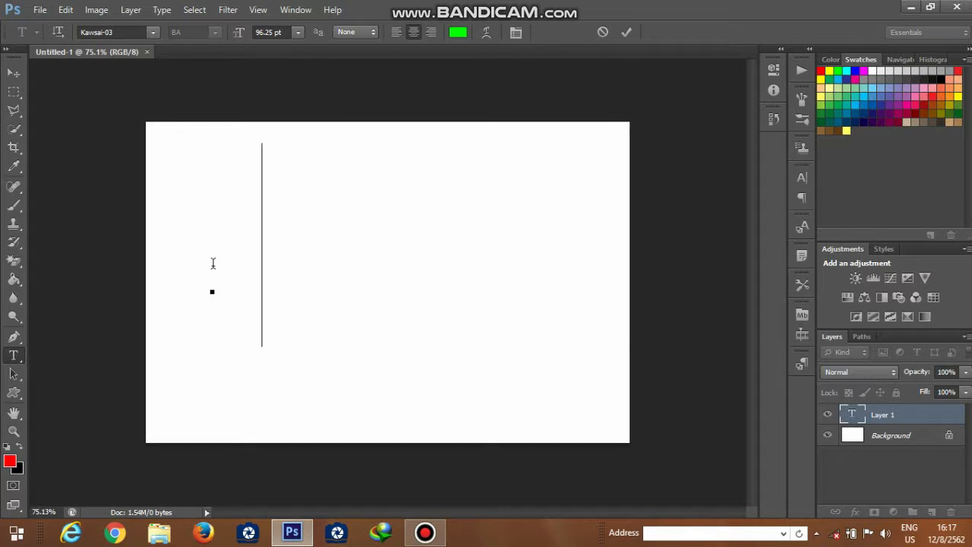
type("ด้ะ")
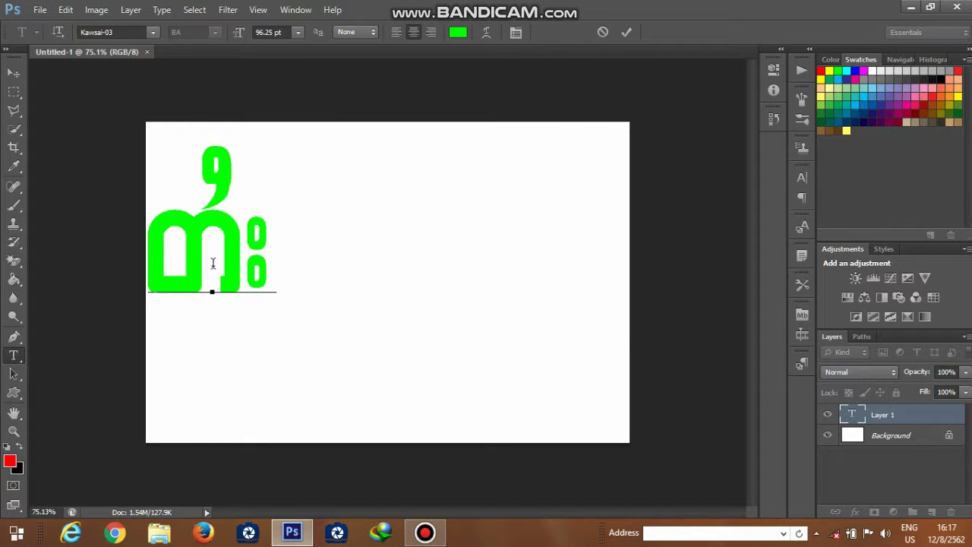
type("ရၵ")
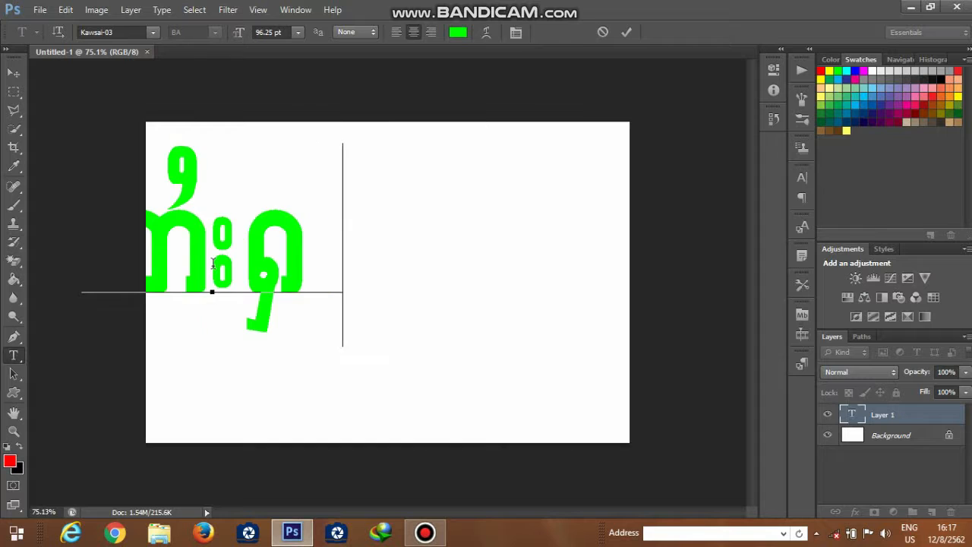
type("ႇတ်း")
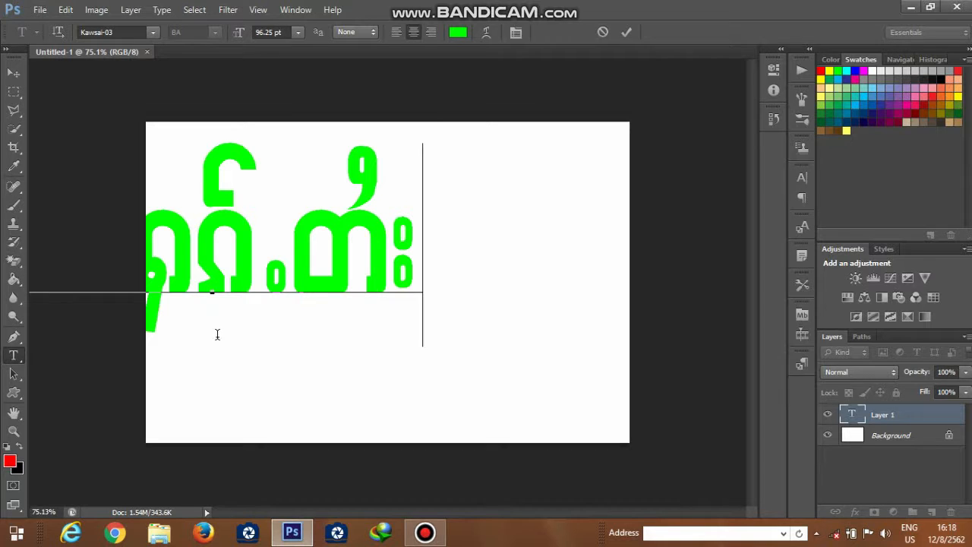
Move the text to the middle of the canvas and scale it down to about 96.75%.
left_click(14, 73)
left_click_drag(224, 266, 398, 290)
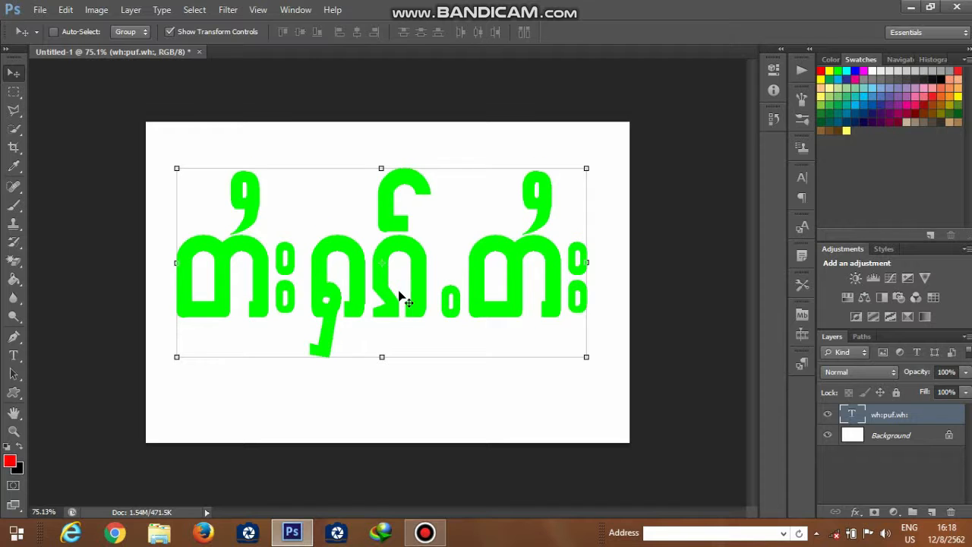
left_click(587, 168)
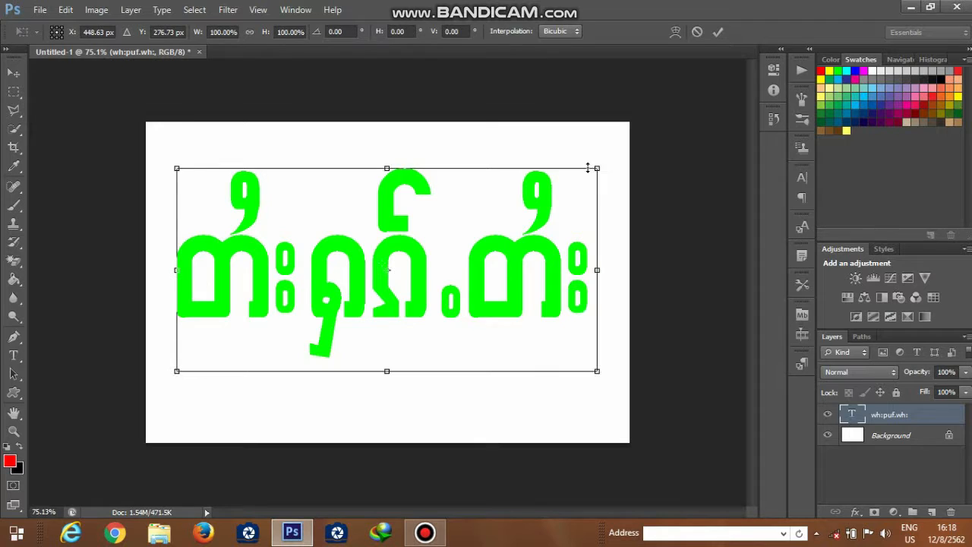
left_click_drag(597, 168, 591, 172)
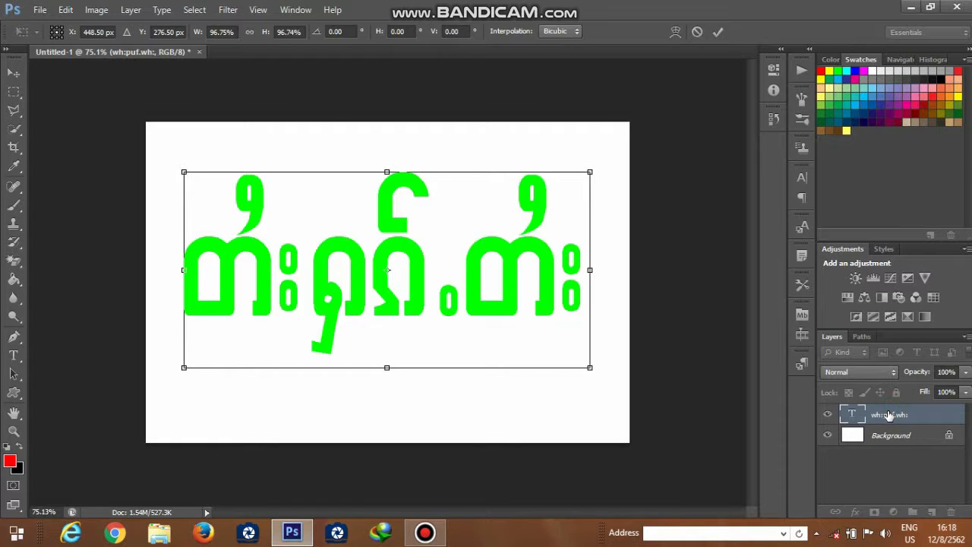
left_click(14, 72)
left_click(409, 211)
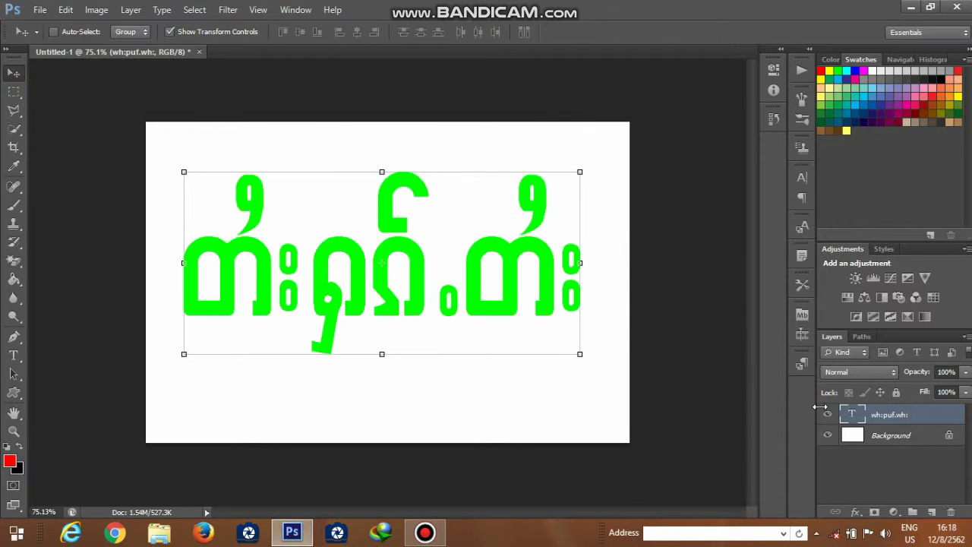
Duplicate the text layer twice and hide both copies in the first animation frame.
left_click_drag(906, 415, 931, 511)
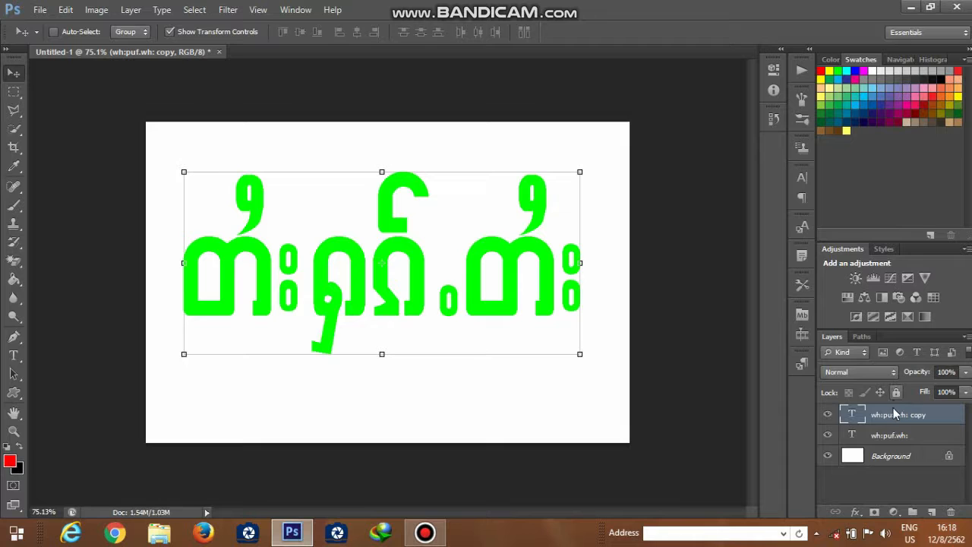
left_click_drag(894, 414, 931, 511)
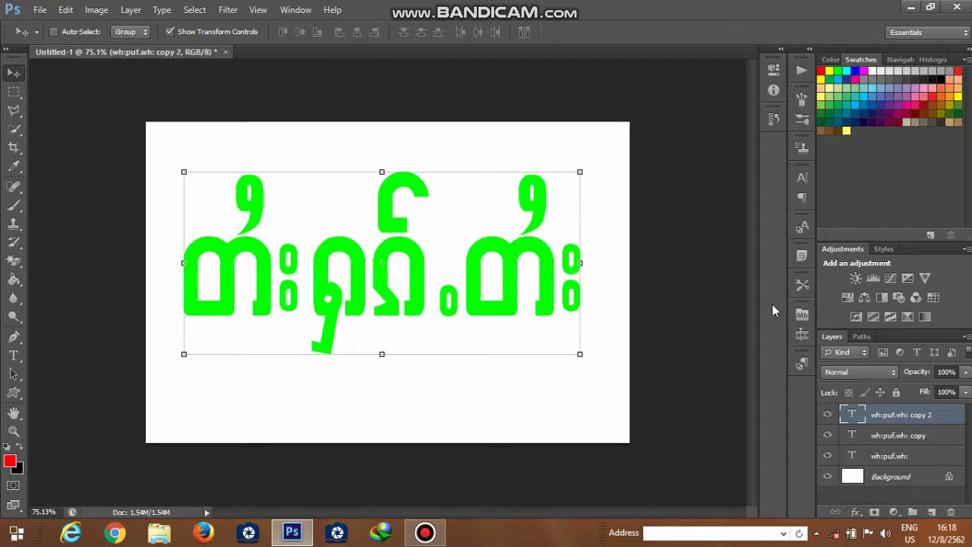
left_click(808, 337)
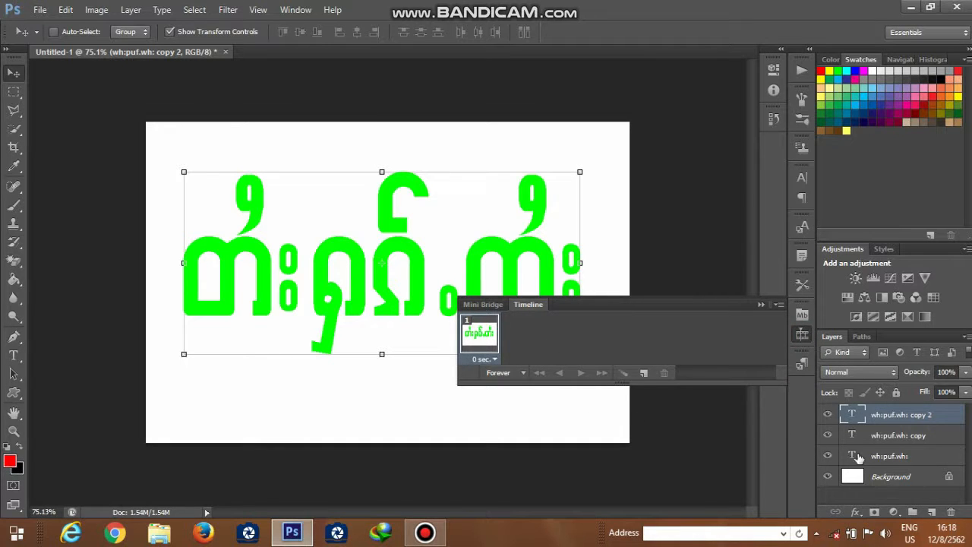
left_click(859, 456)
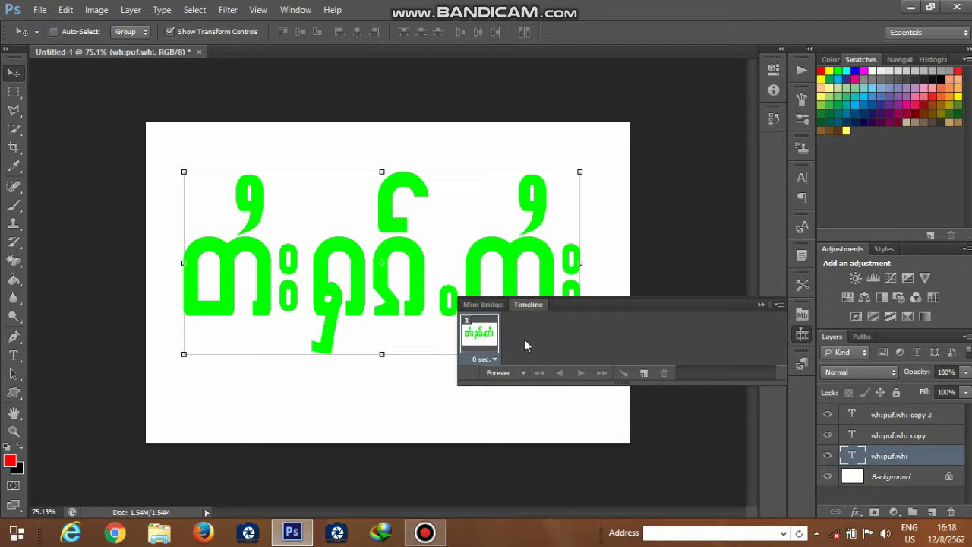
left_click(828, 435)
left_click(829, 433)
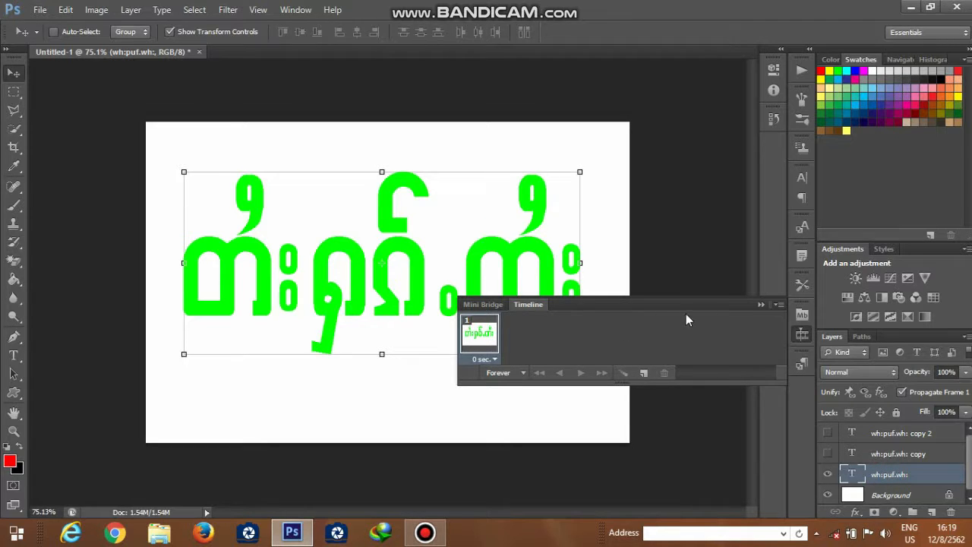
left_click(760, 306)
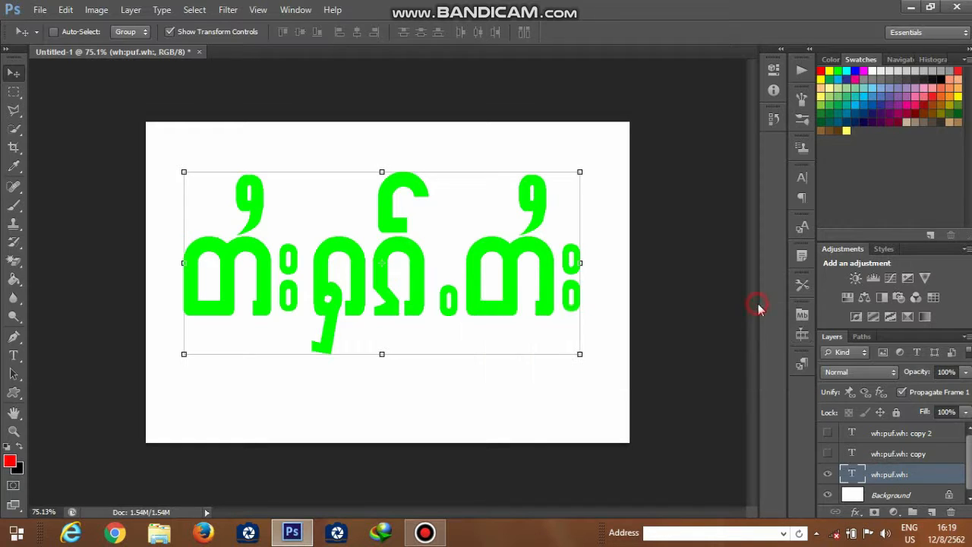
Recolour all the text on the original text layer yellow.
left_click(13, 355)
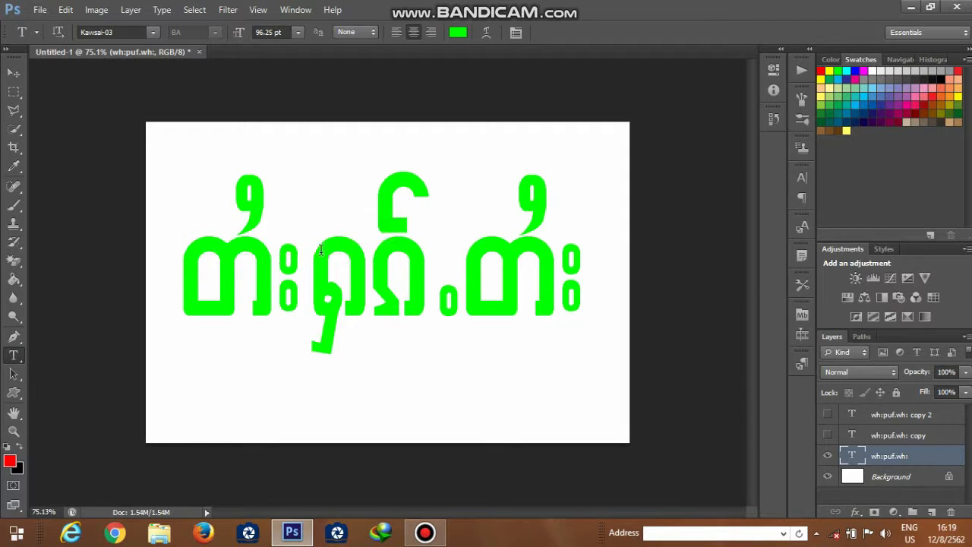
left_click_drag(326, 253, 183, 264)
left_click(901, 454)
left_click_drag(916, 469, 951, 511)
left_click(827, 411)
left_click_drag(184, 246, 604, 243)
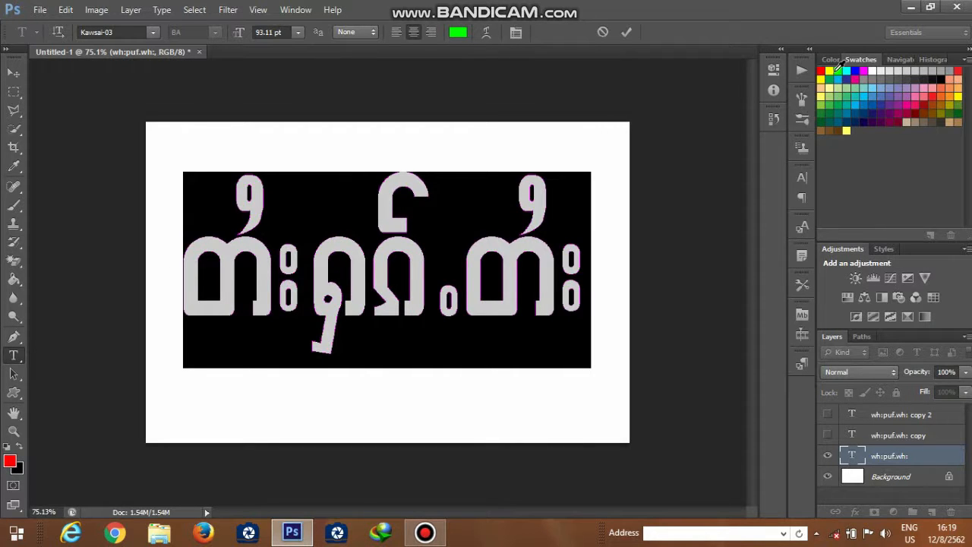
left_click(831, 71)
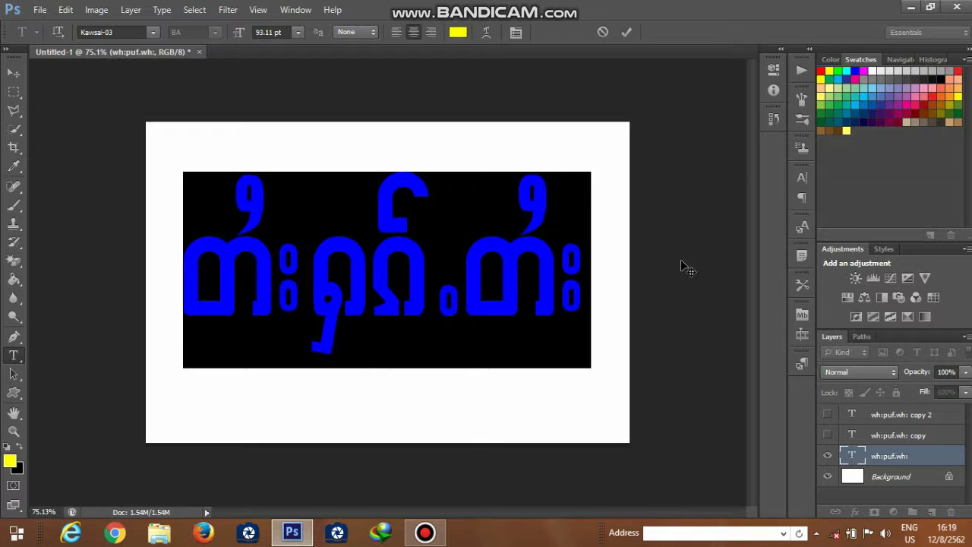
left_click(588, 264)
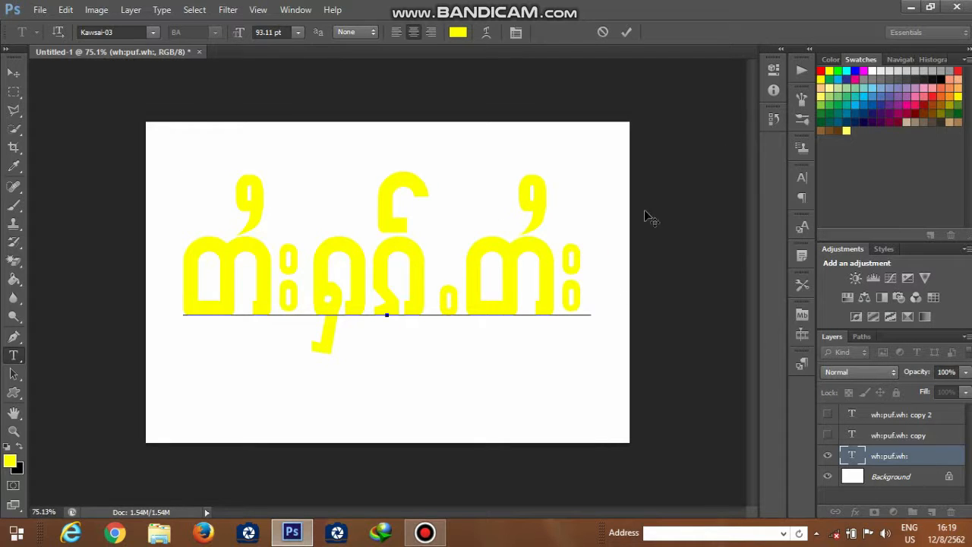
left_click_drag(589, 250, 48, 276)
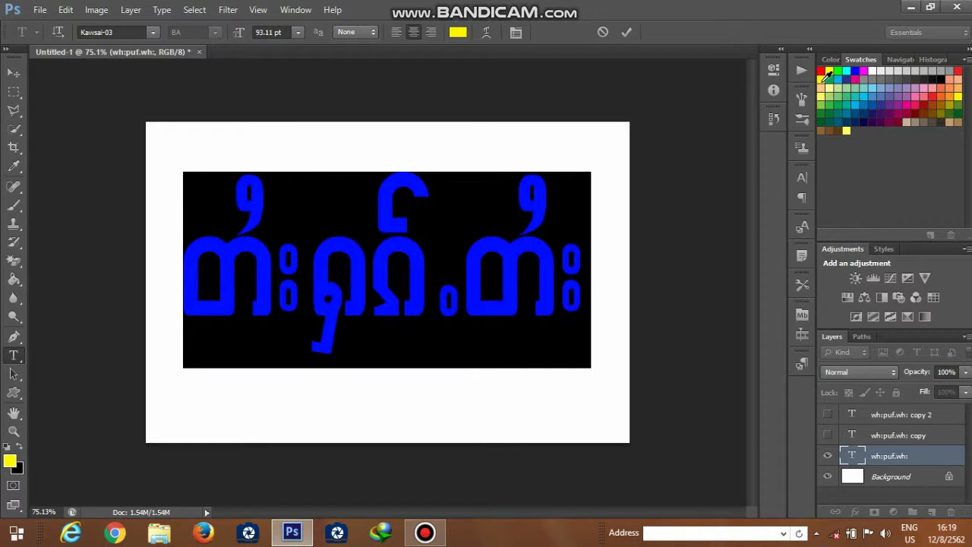
left_click(591, 236)
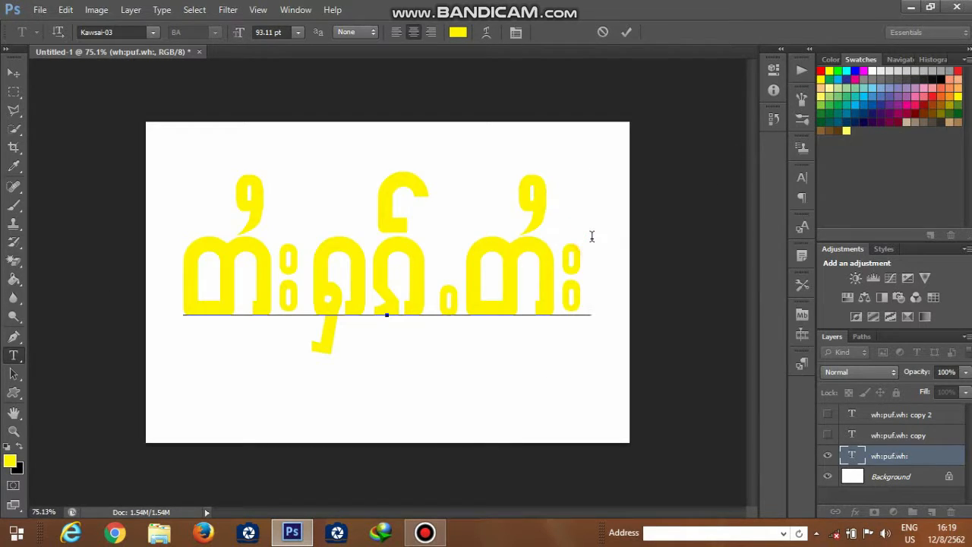
Add a second animation frame and make the first copy of the text layer visible in it.
left_click(802, 333)
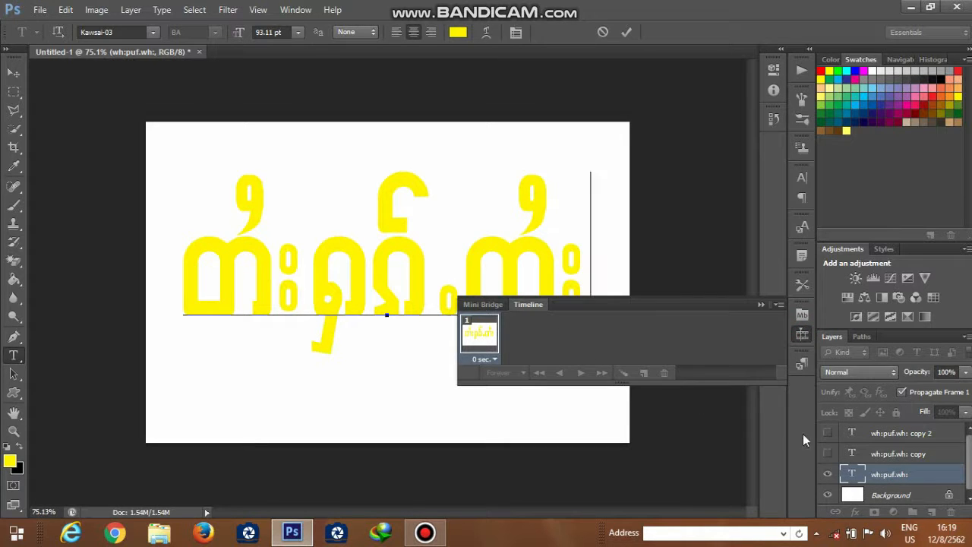
left_click(864, 456)
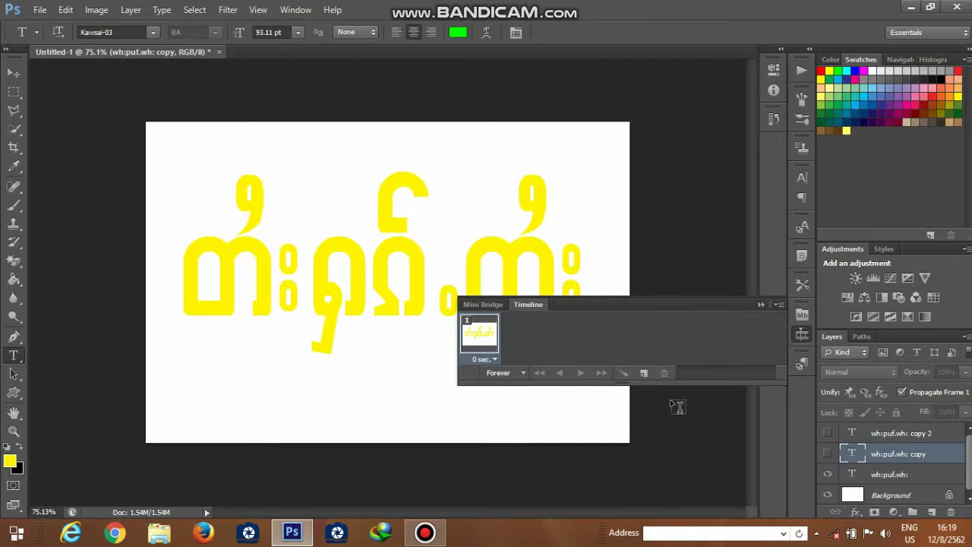
left_click(644, 373)
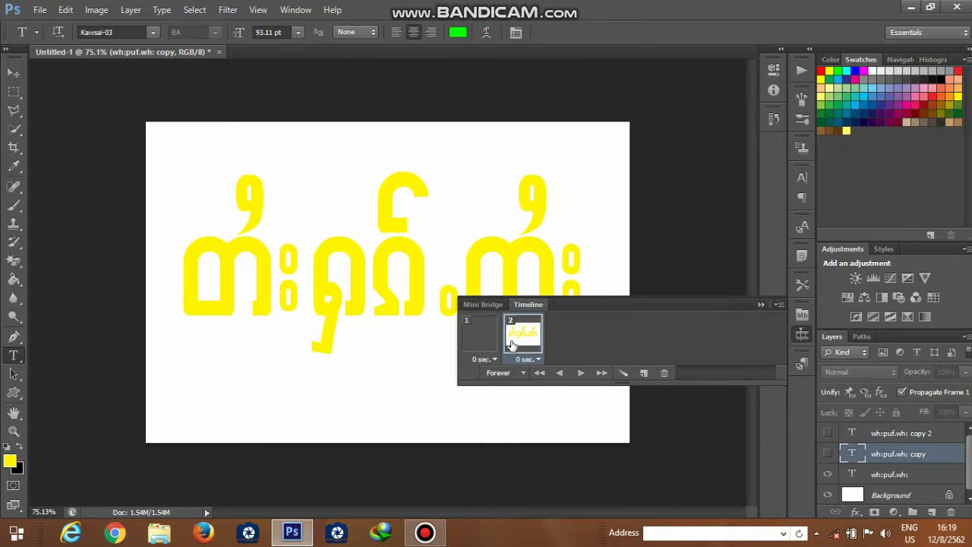
left_click(828, 455)
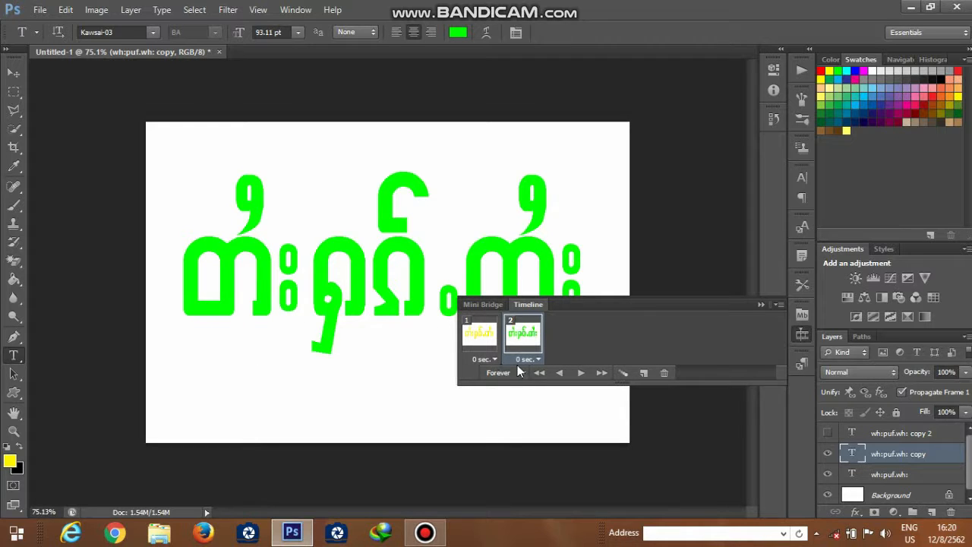
left_click(755, 307)
Recolour all the text on the first copy of the text layer green.
left_click_drag(188, 247, 632, 272)
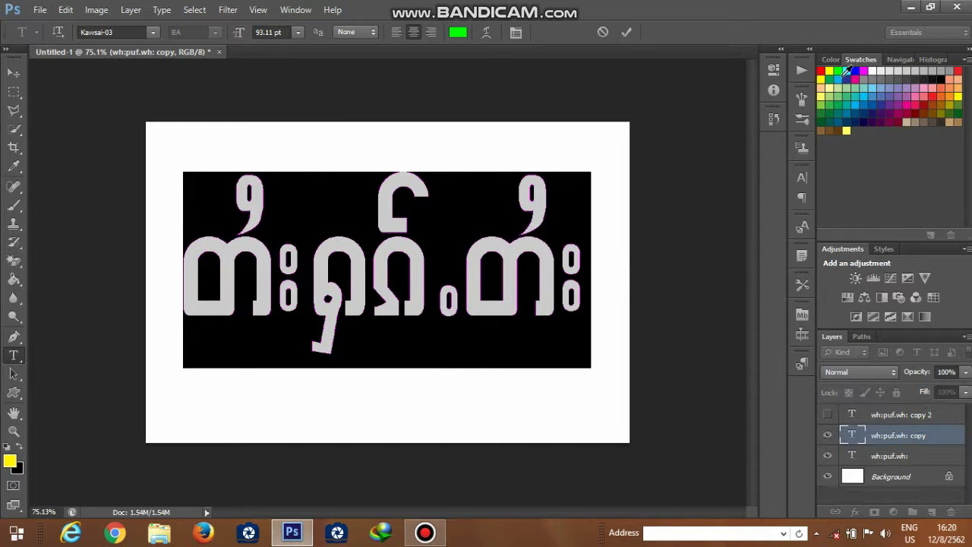
left_click(838, 71)
left_click(573, 262)
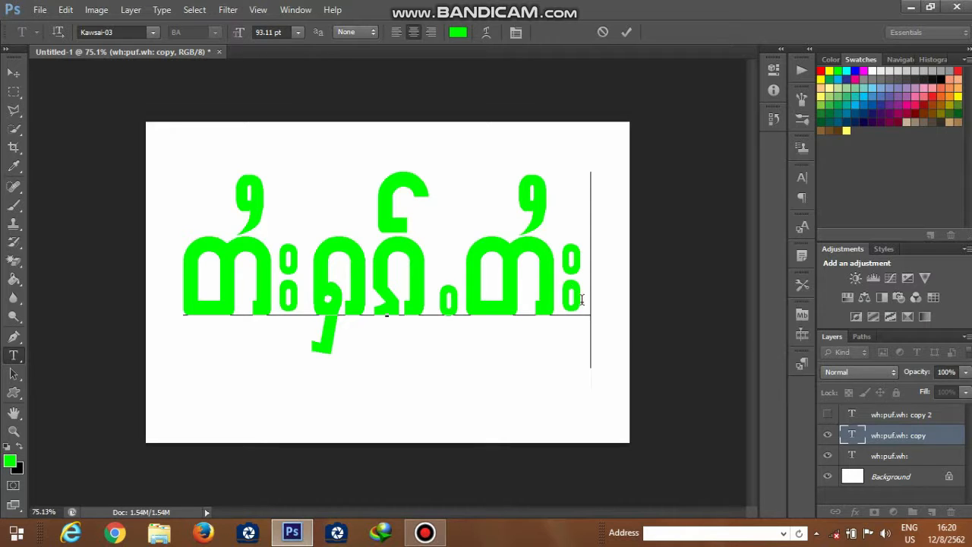
Add a third animation frame and make the second copy of the text layer visible in it.
left_click(870, 414)
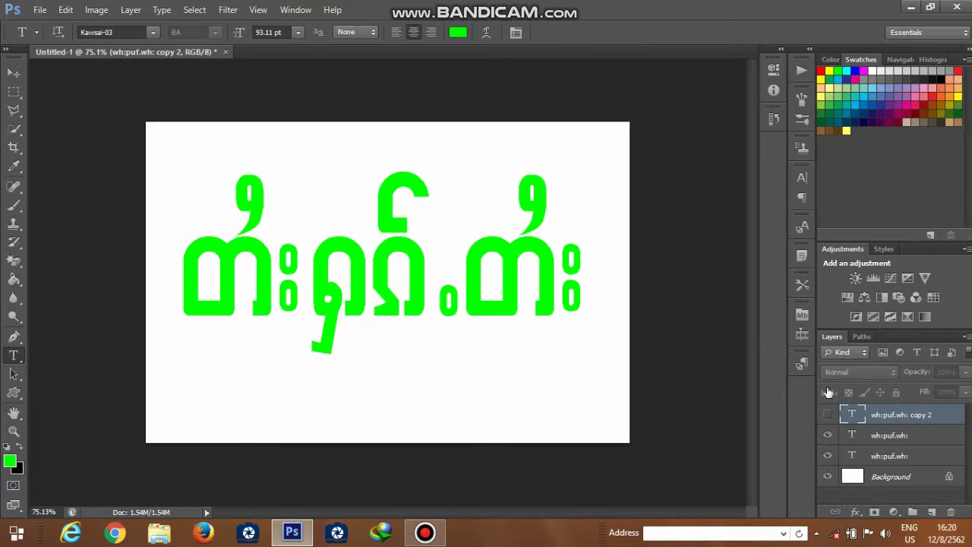
left_click(800, 342)
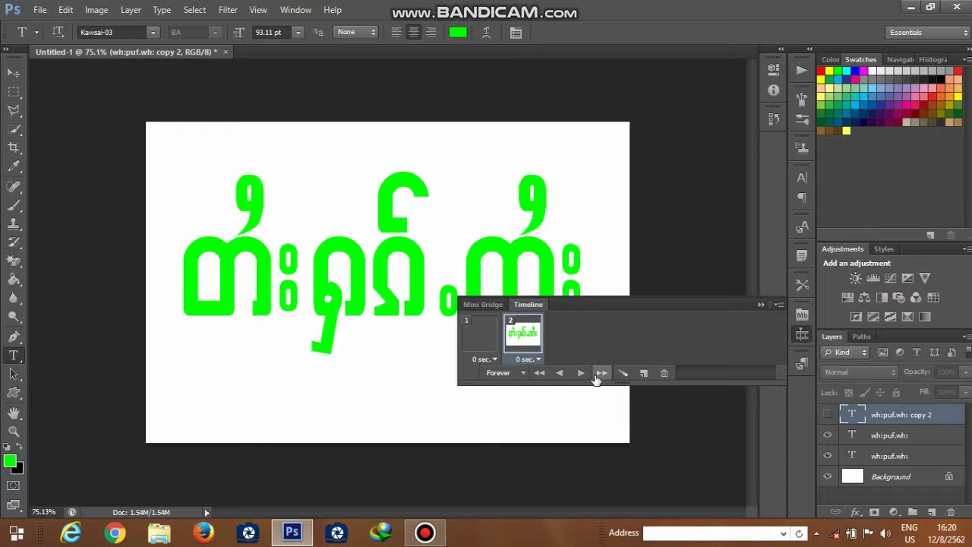
left_click(644, 374)
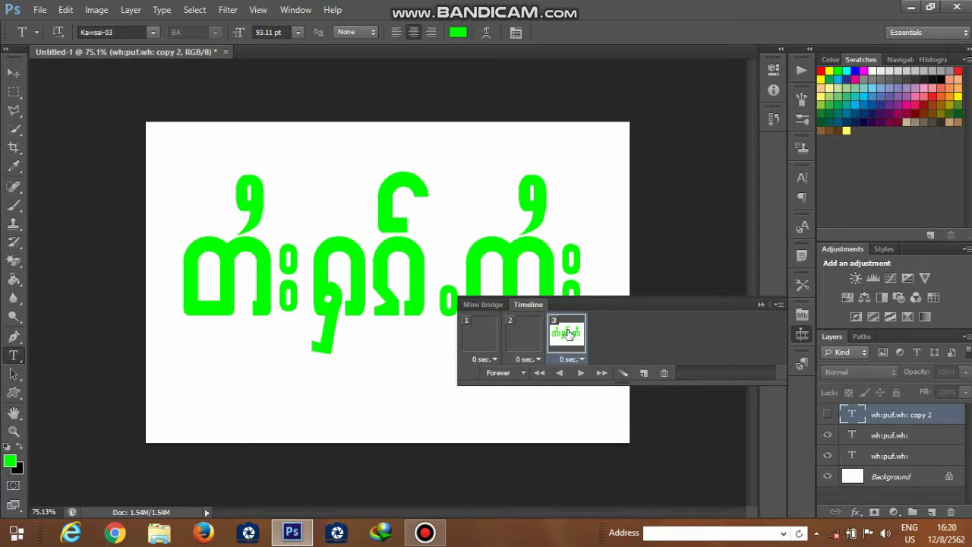
left_click(827, 415)
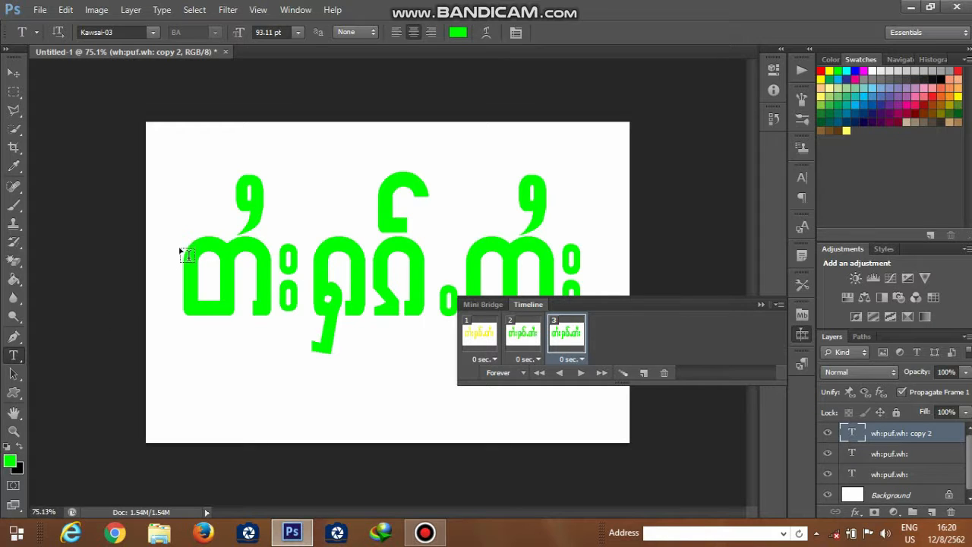
Recolour all the text on the second copy of the text layer red and check the animation frames.
left_click_drag(187, 251, 625, 245)
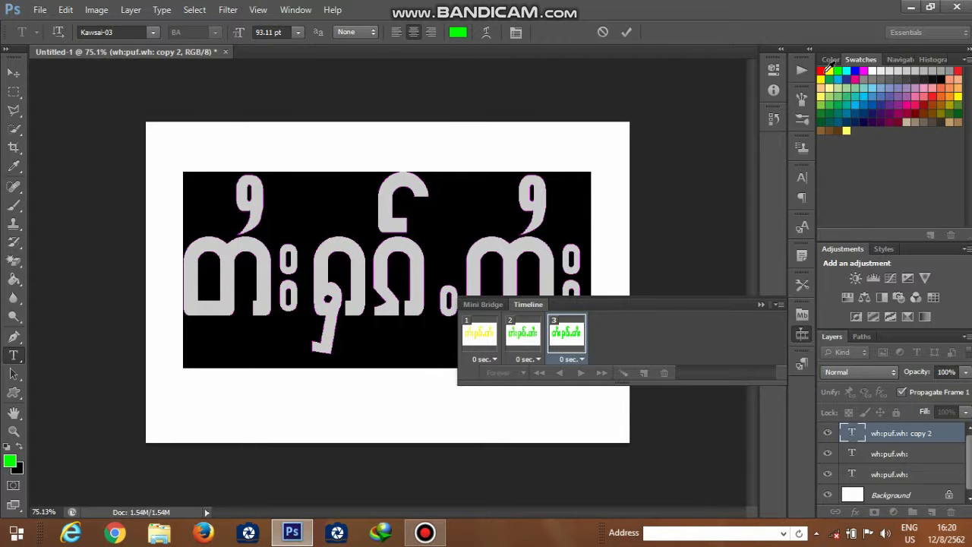
left_click(822, 71)
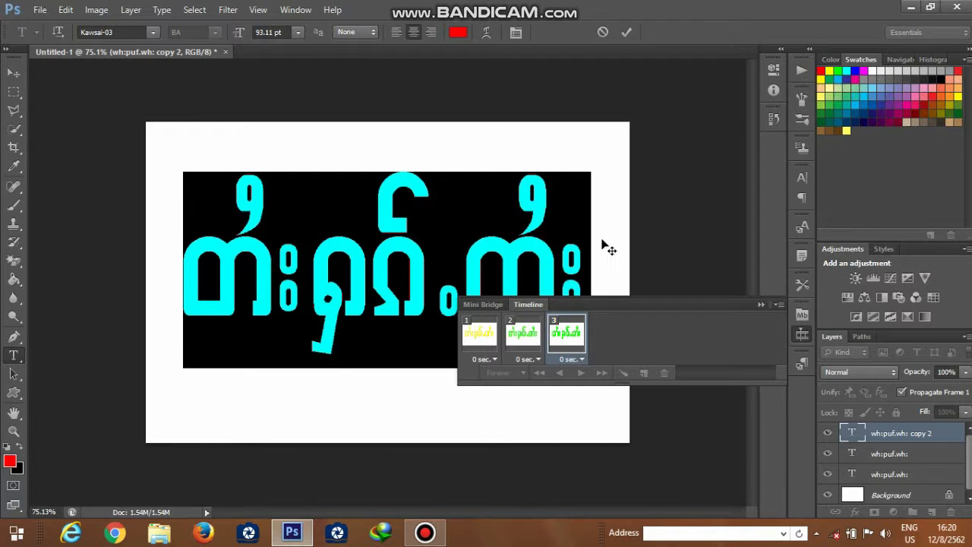
left_click(587, 250)
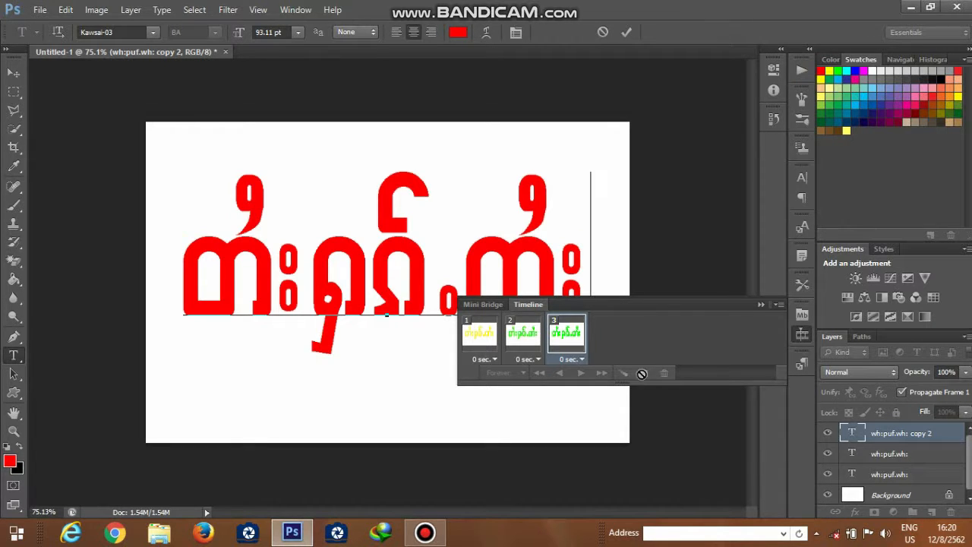
left_click(531, 342)
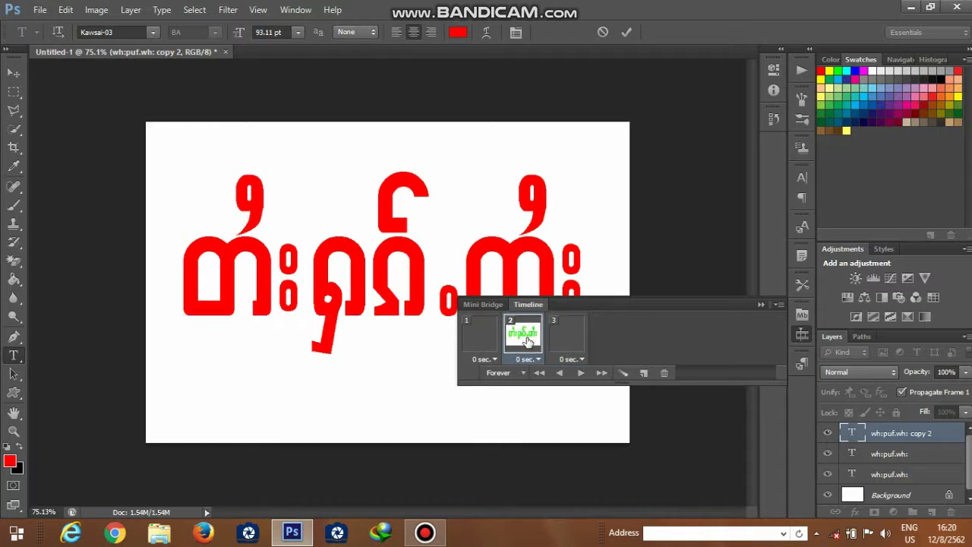
left_click(475, 340)
left_click(553, 338)
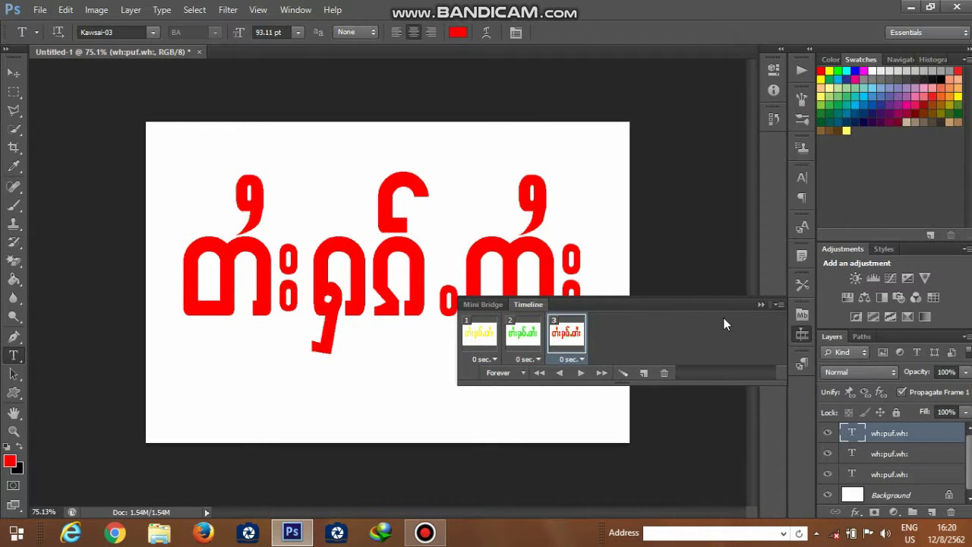
Set the delay of all three animation frames to 0.1 seconds.
left_click(487, 341)
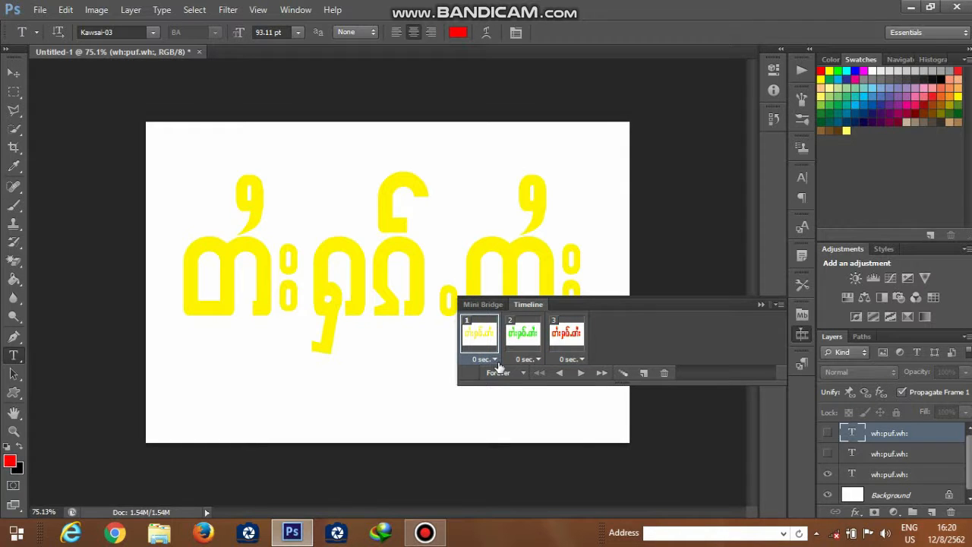
left_click(494, 360)
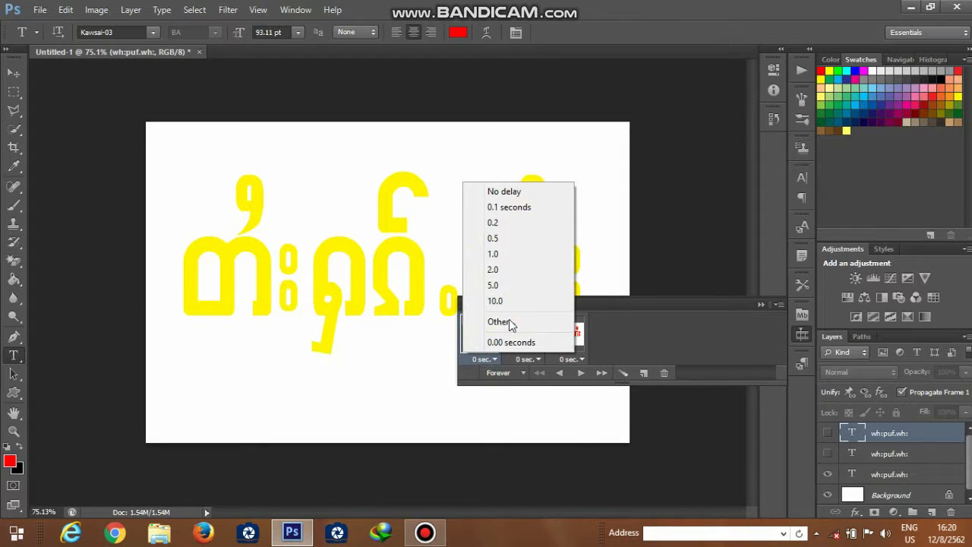
left_click(506, 208)
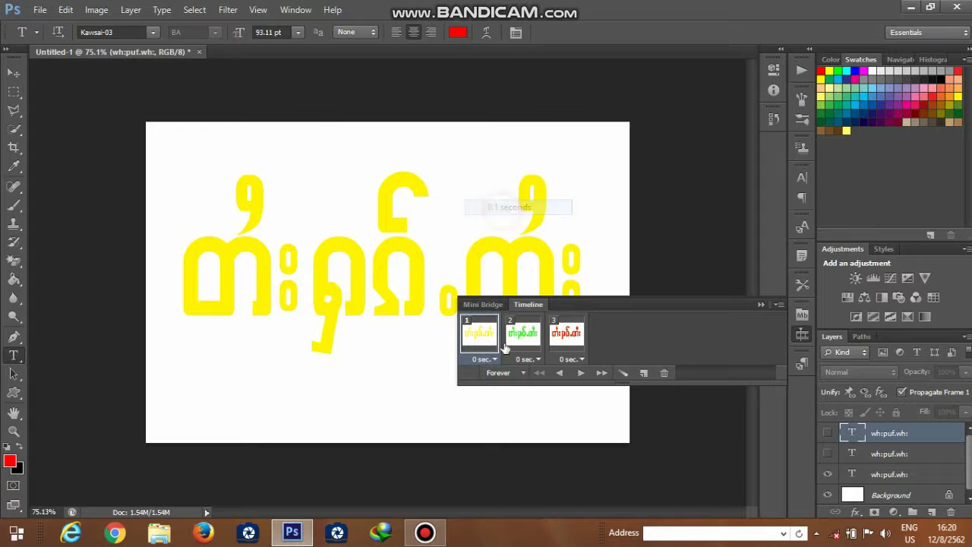
left_click(538, 360)
left_click(537, 227)
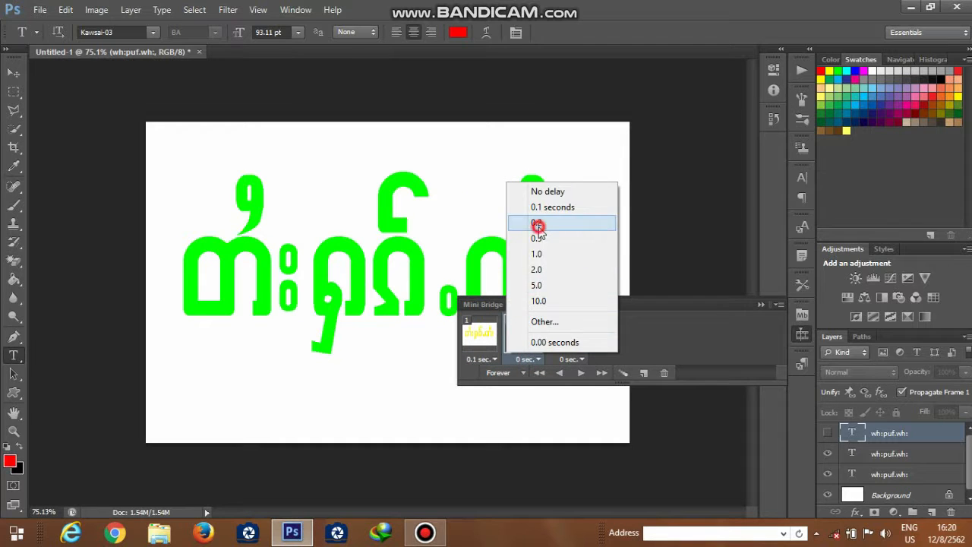
left_click(538, 360)
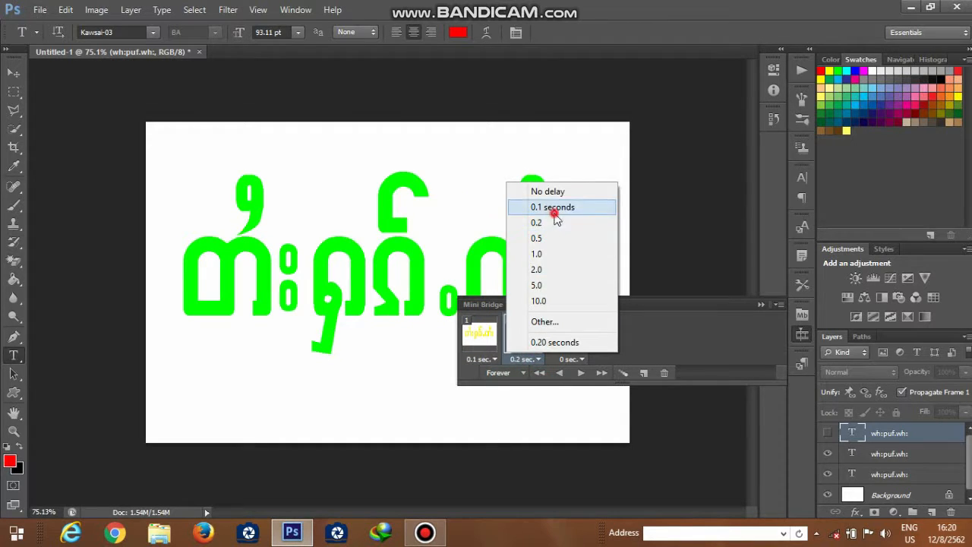
left_click(555, 207)
left_click(582, 361)
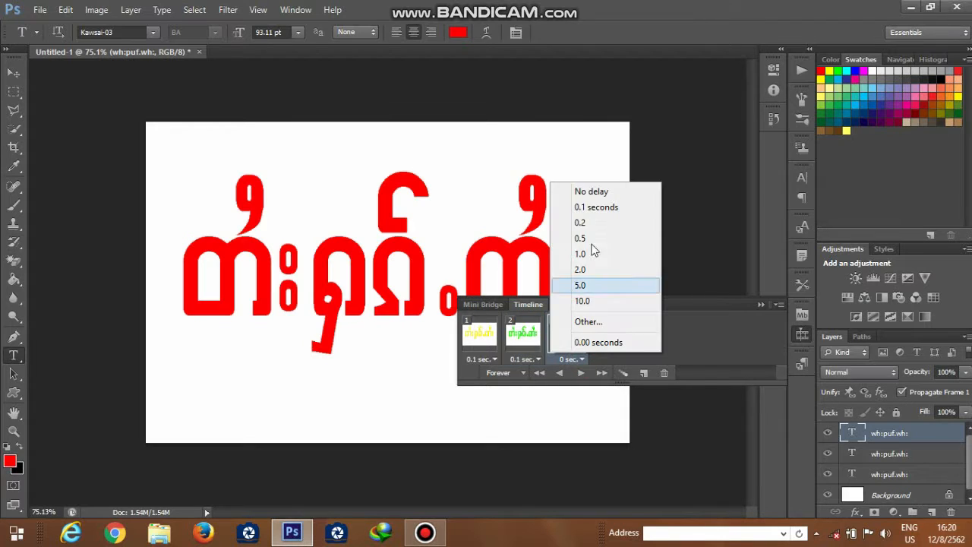
left_click(597, 211)
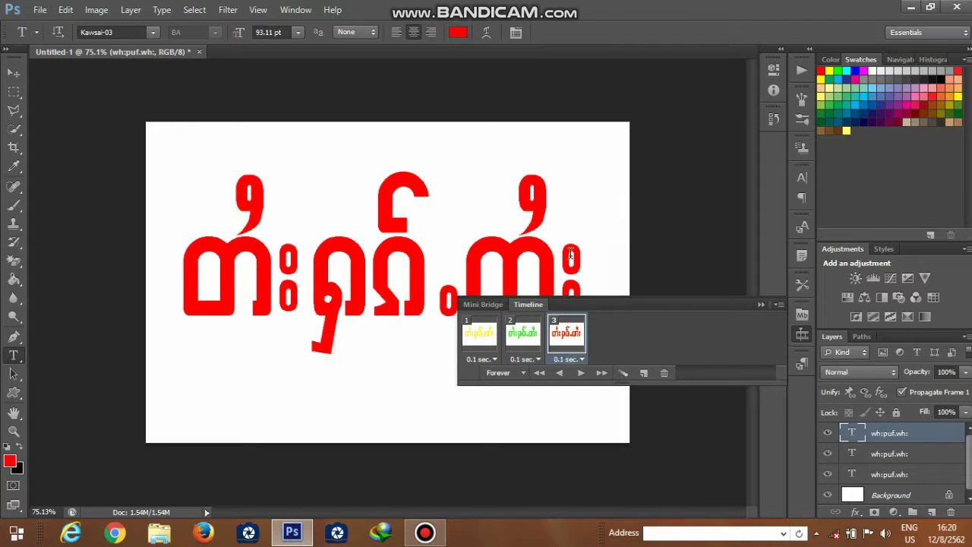
Play the frame animation to preview the colour changes, stop it and collapse the timeline.
left_click(581, 376)
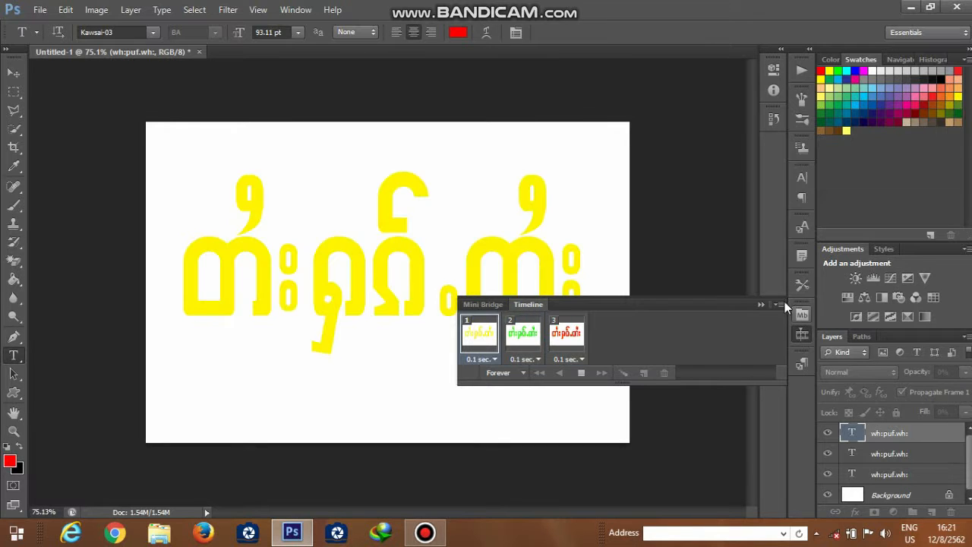
left_click(581, 372)
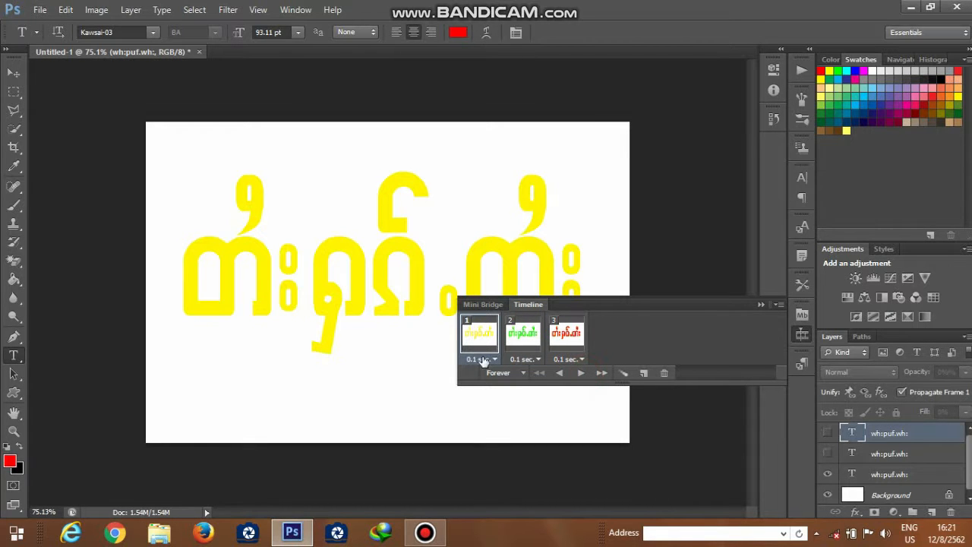
left_click(760, 304)
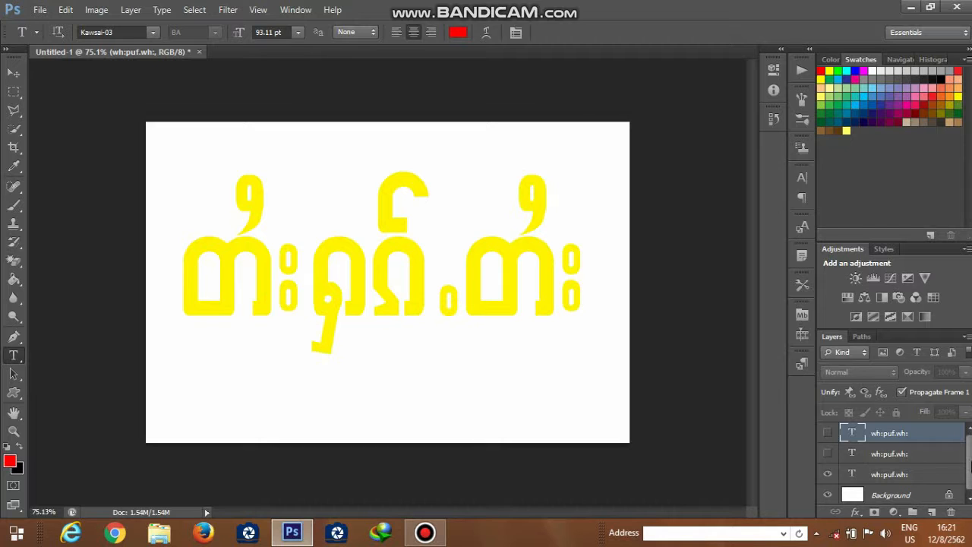
Hide the Background layer in the first animation frame and play the animation to check it.
scroll(971, 464, "down", 1)
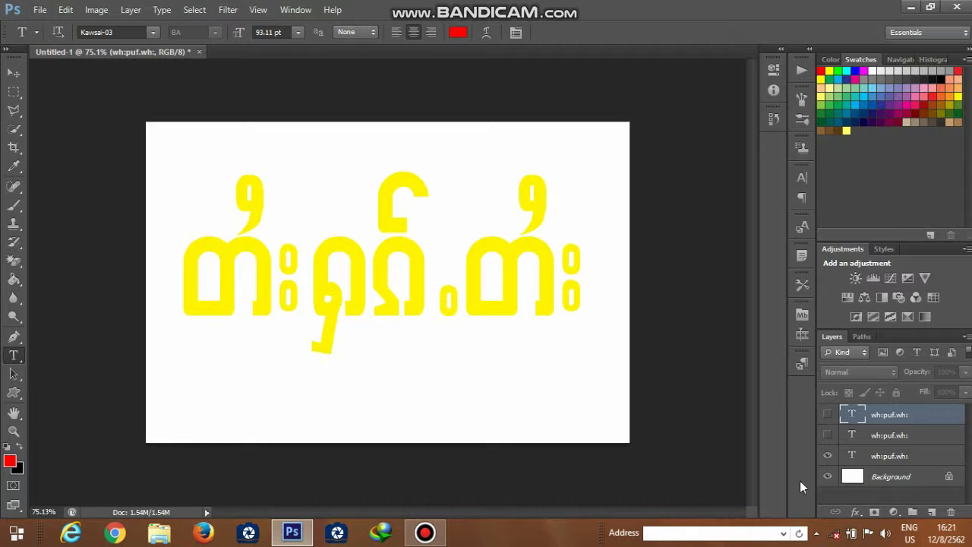
left_click(829, 477)
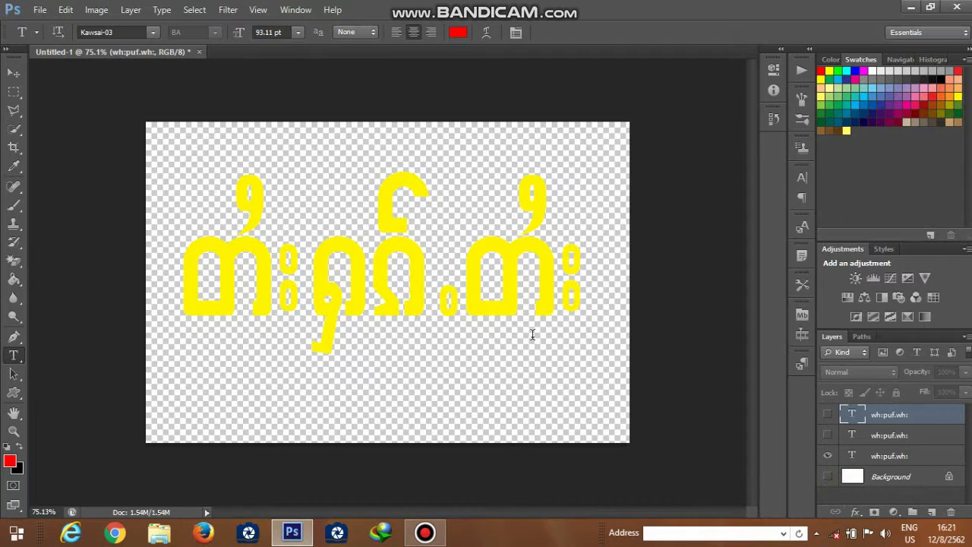
left_click(801, 335)
left_click(581, 373)
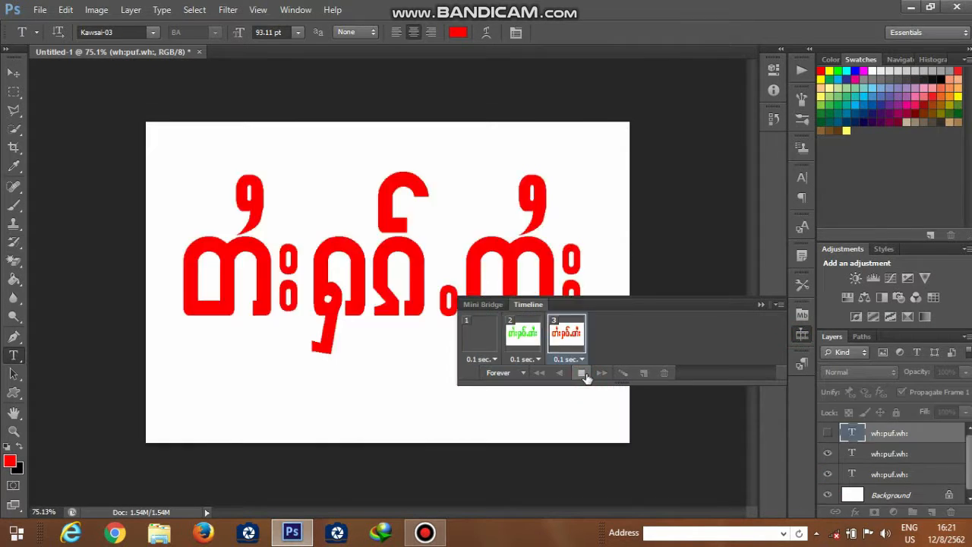
left_click(581, 373)
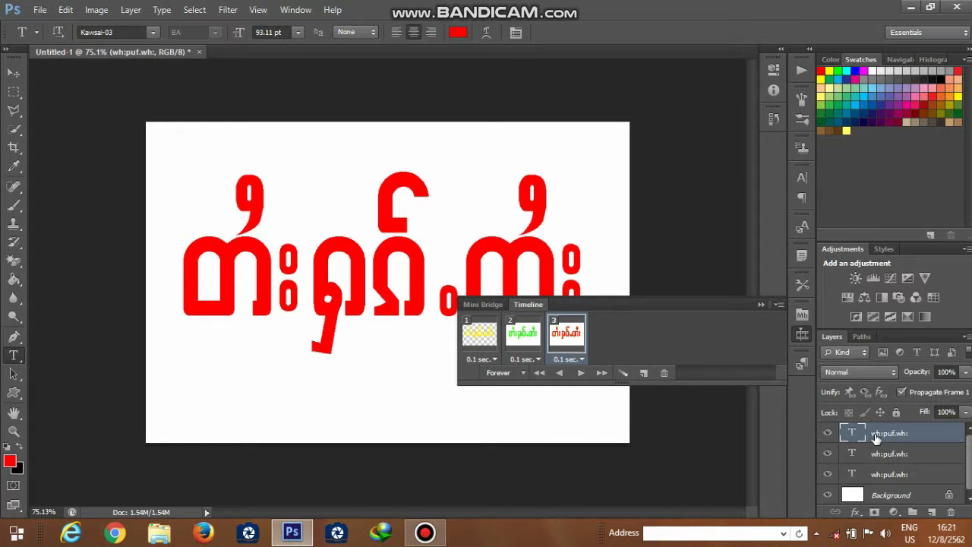
Hide the Background layer in the third and second animation frames as well, and preview the animation.
left_click(828, 496)
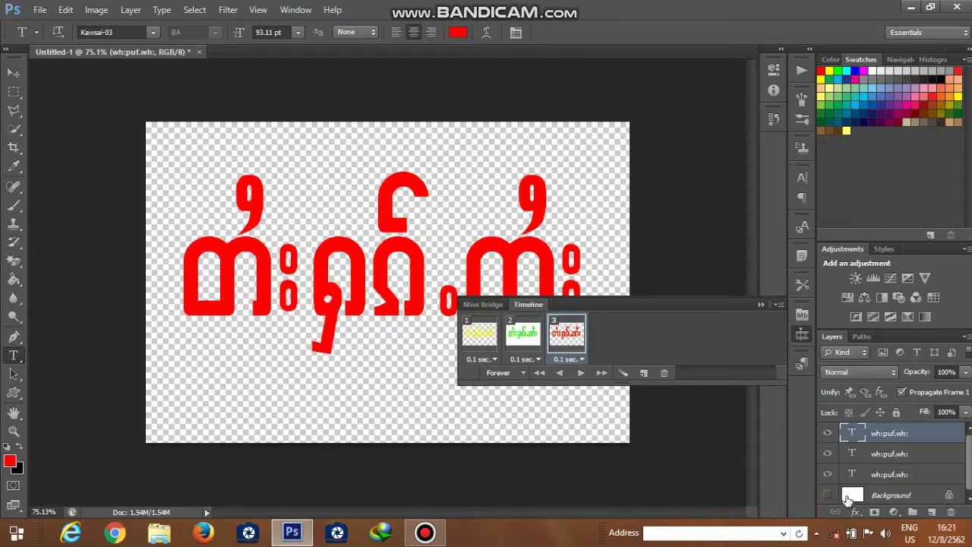
left_click(885, 456)
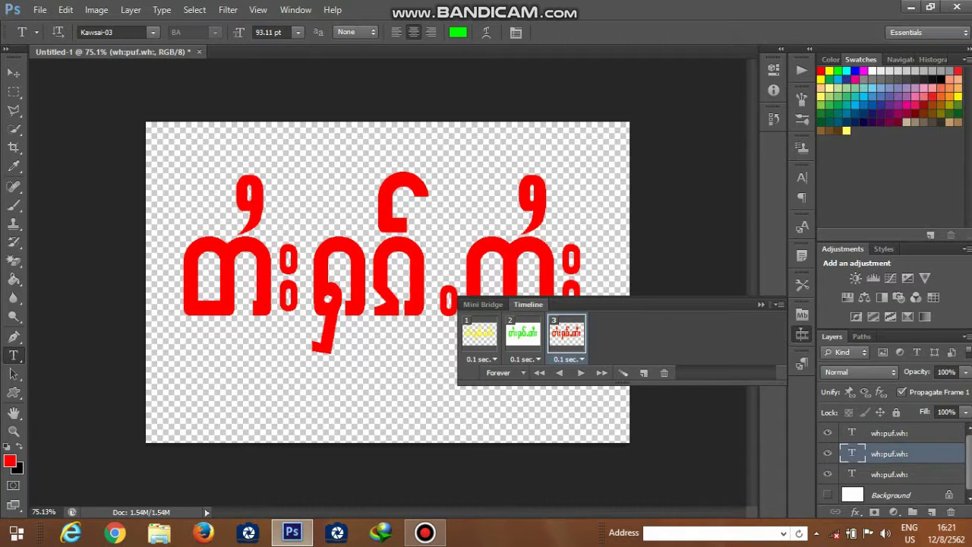
left_click_drag(968, 442, 971, 467)
left_click(523, 333)
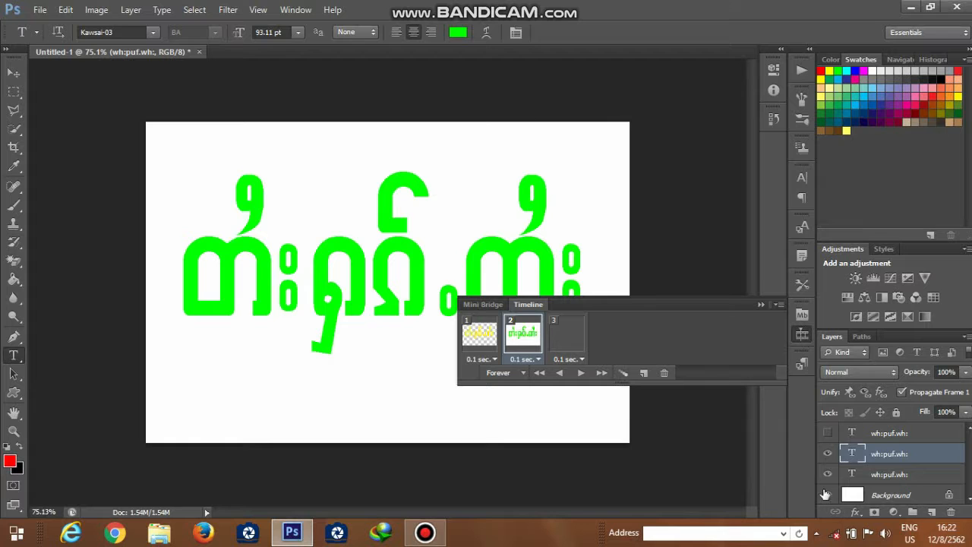
left_click(829, 496)
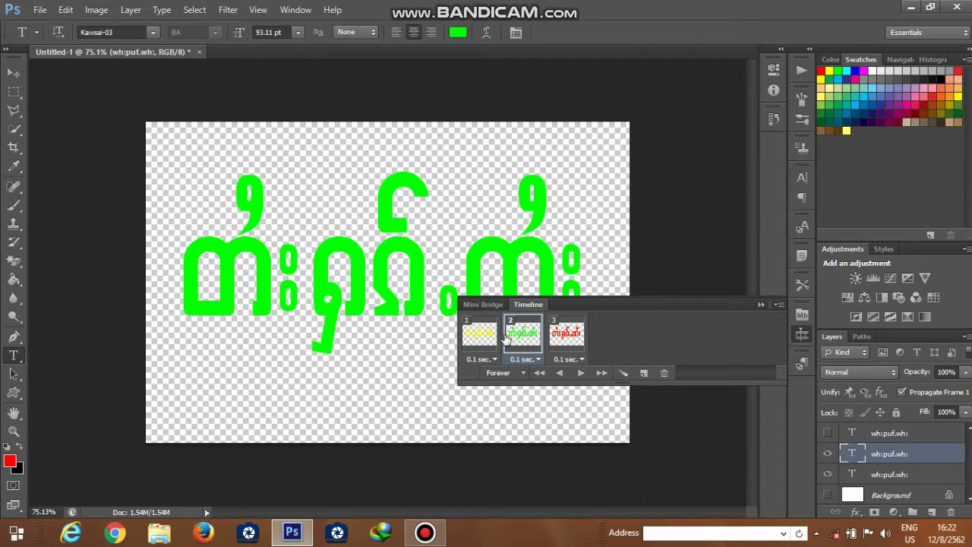
left_click(581, 373)
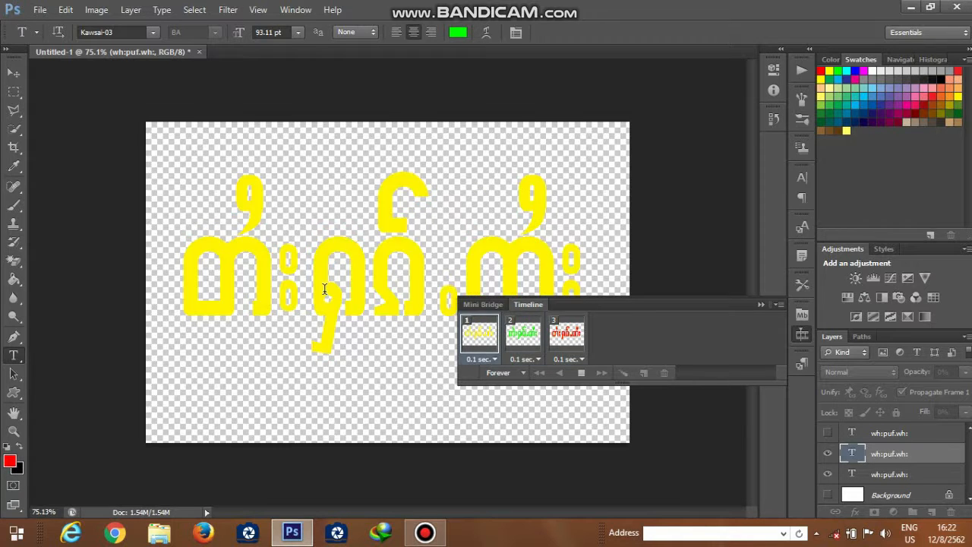
left_click(758, 304)
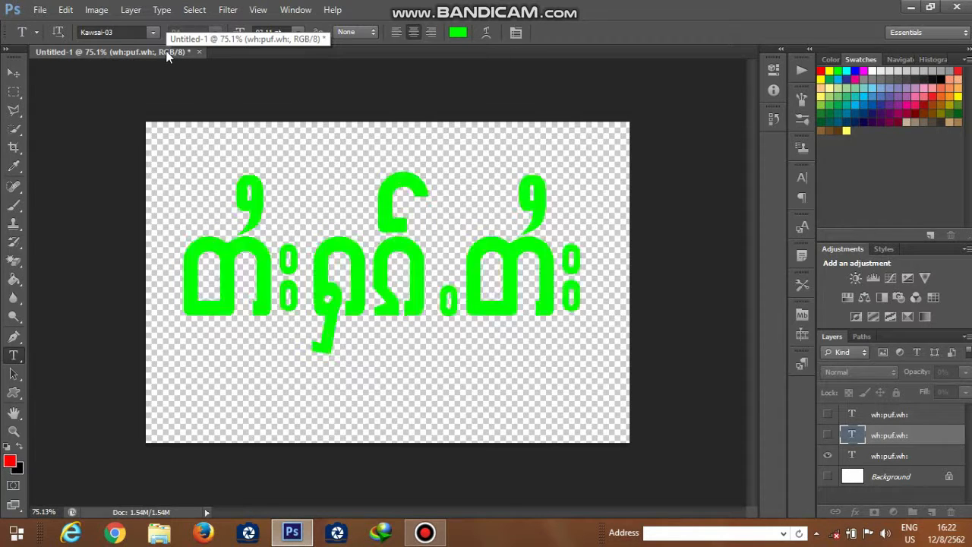
Open Save for Web, choose GIF as the file format and play the animation in the preview.
left_click(38, 11)
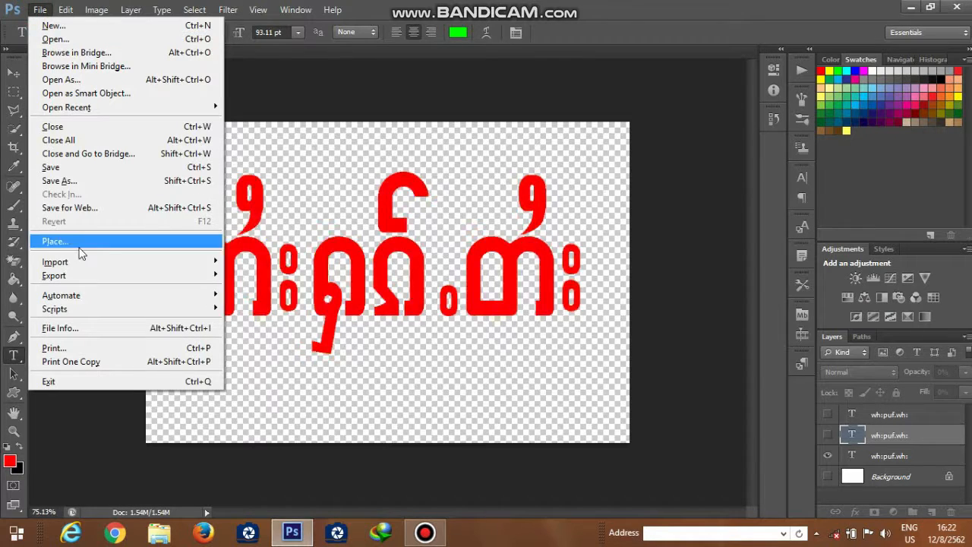
left_click(70, 212)
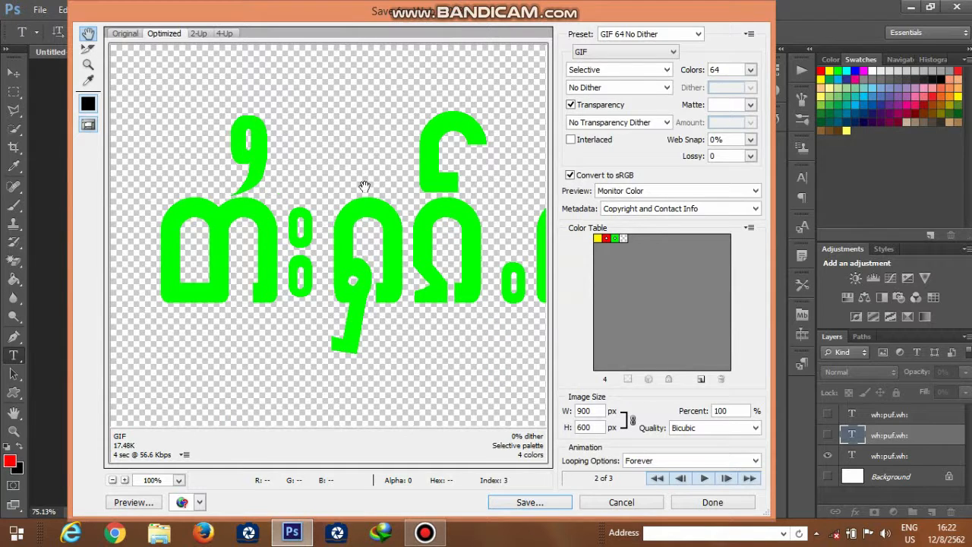
left_click(673, 53)
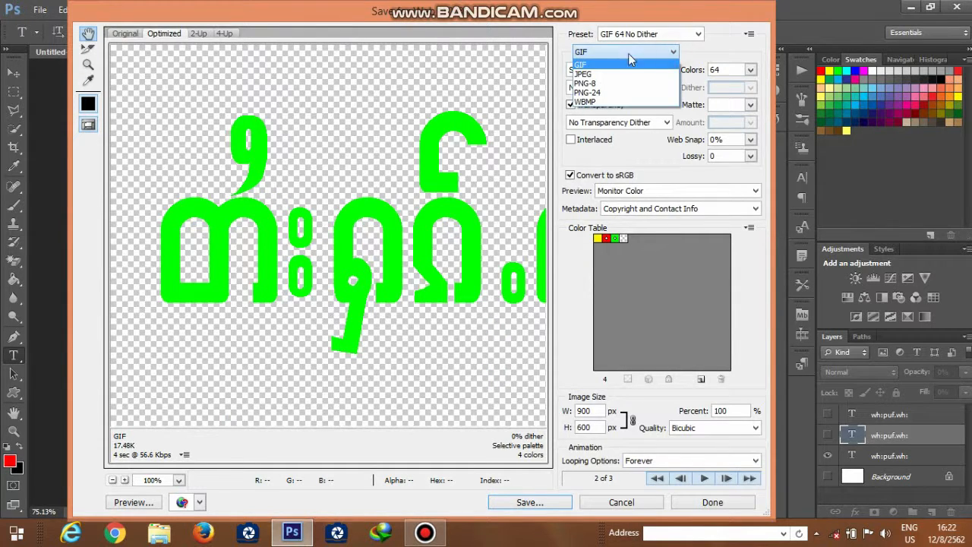
left_click(586, 67)
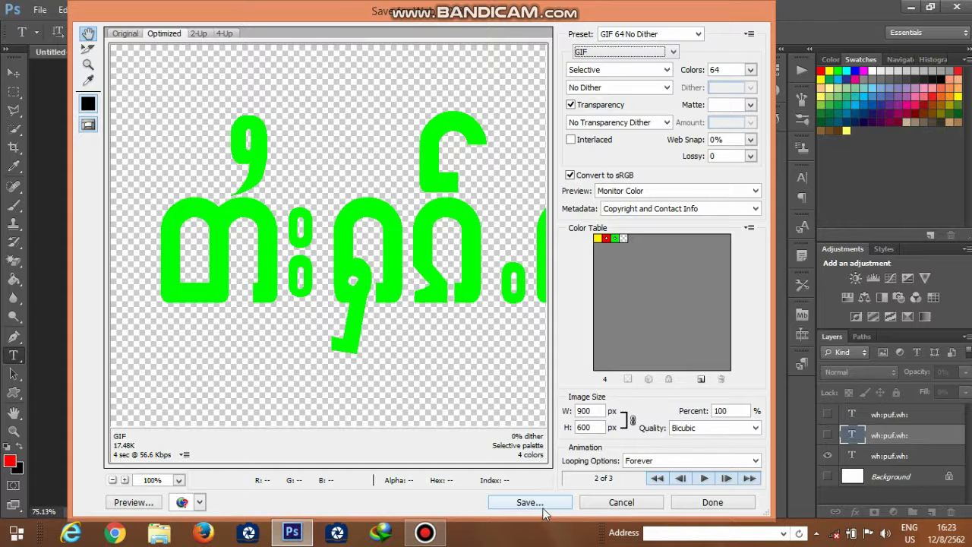
left_click(705, 479)
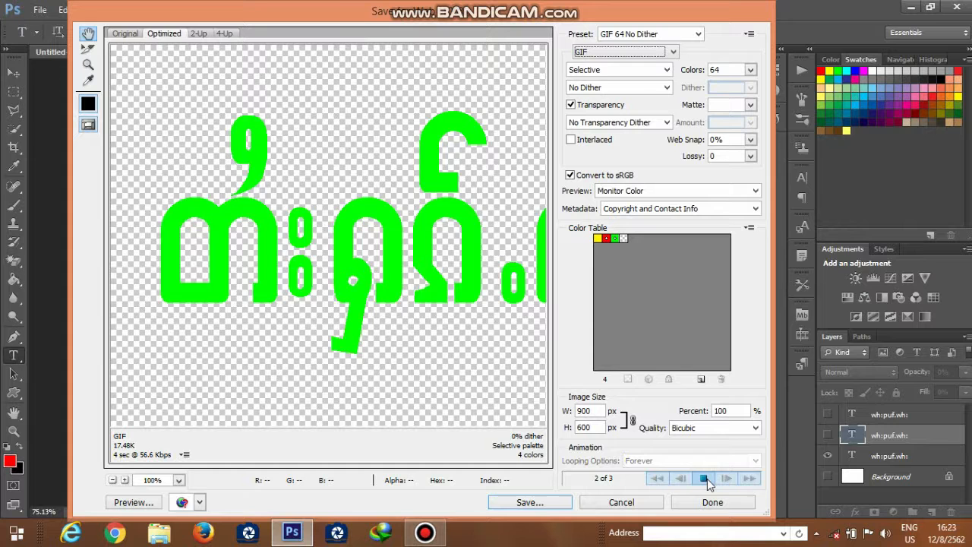
left_click(707, 480)
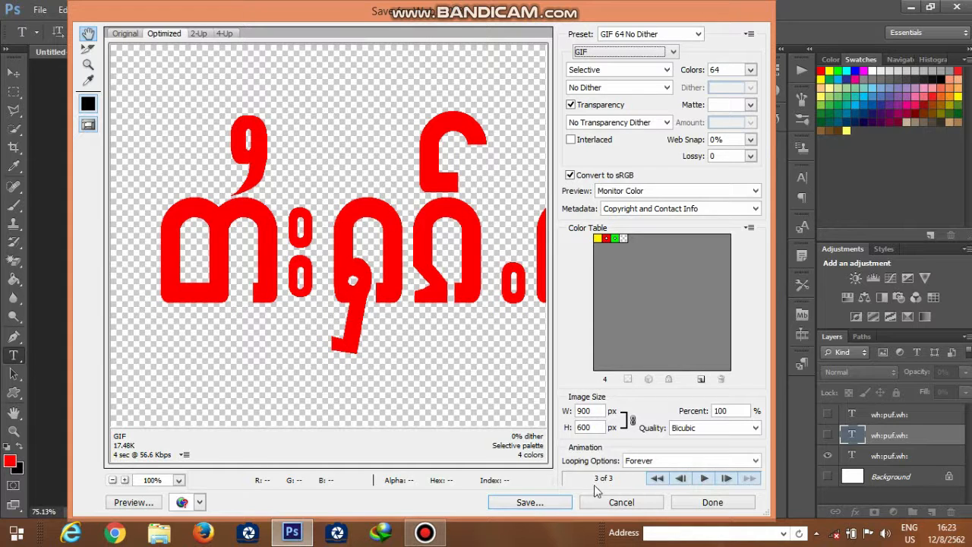
Save the optimized GIF to the Desktop as Images Only, named with the Shan phrase from the artwork followed by 2.
left_click(541, 503)
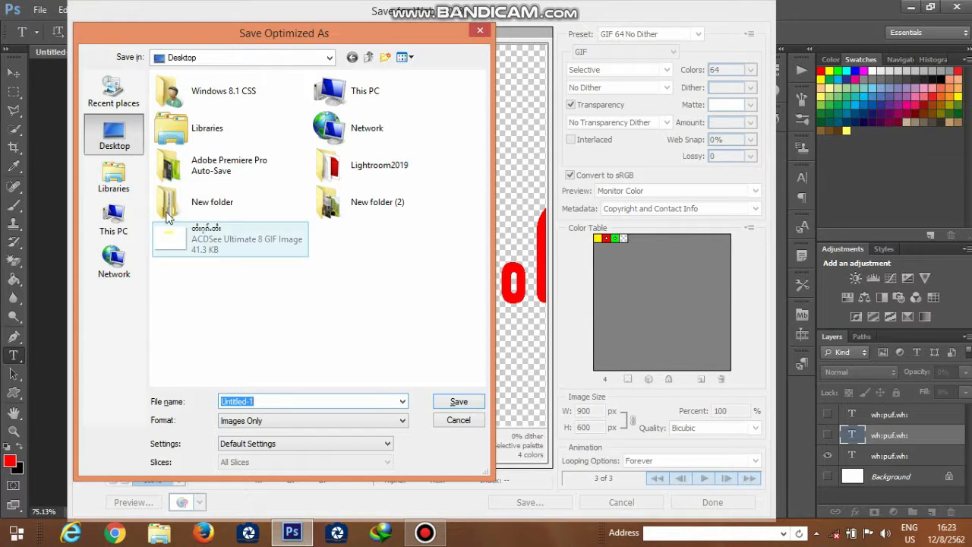
left_click_drag(265, 402, 191, 394)
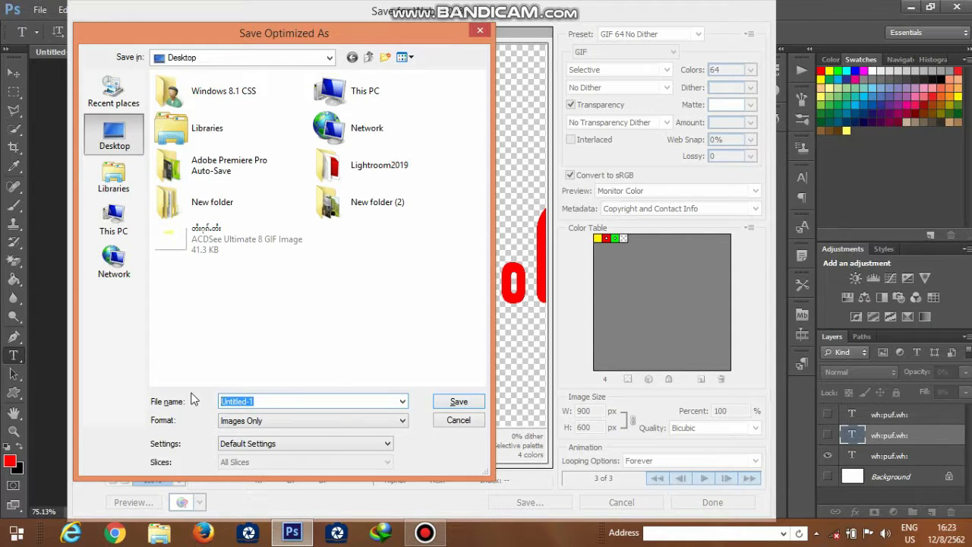
key("BackSpace")
key("alt+shift")
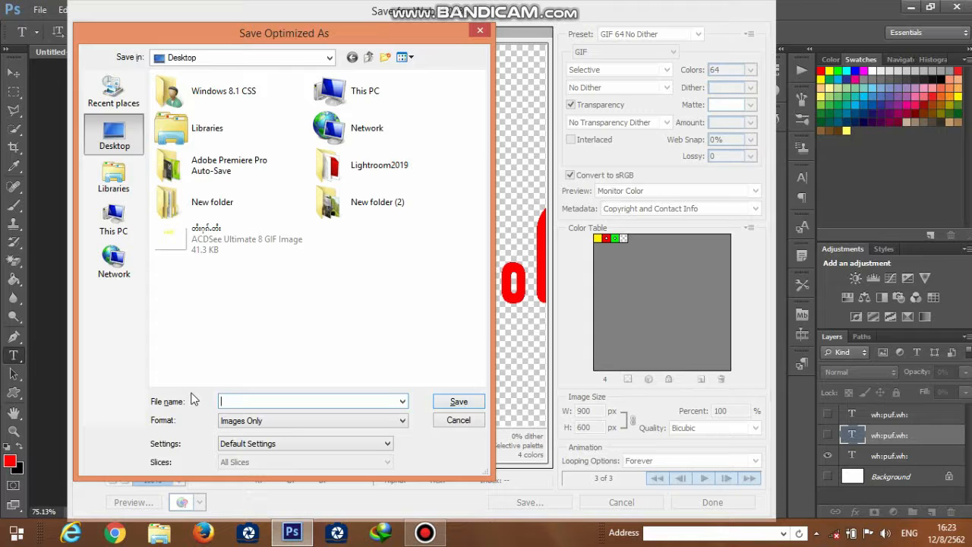
type("ထိ")
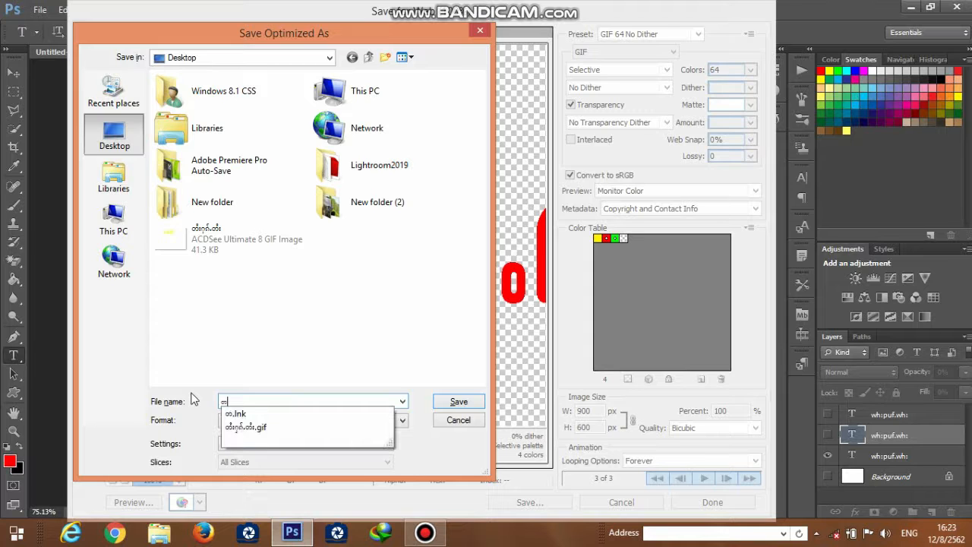
type("ရ")
type("က်")
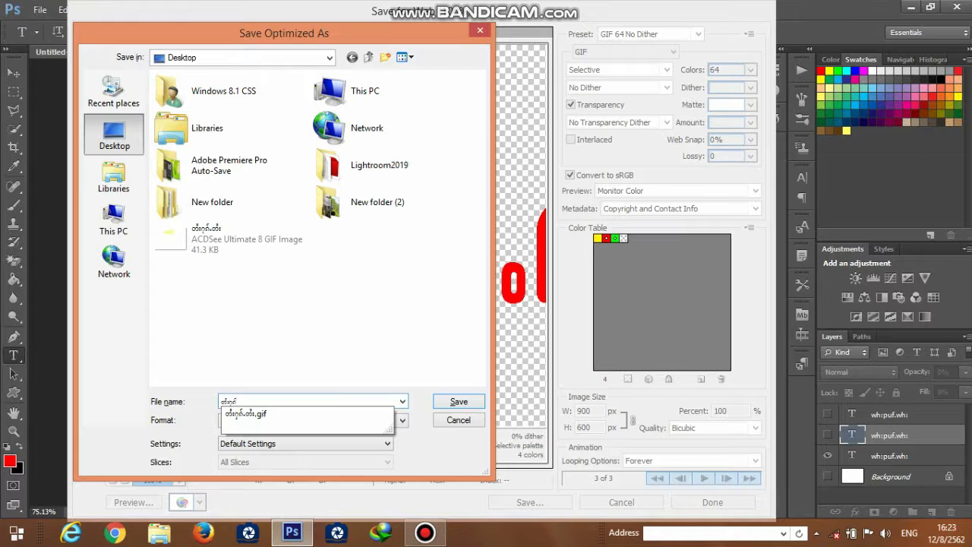
type("ထိး")
type("2")
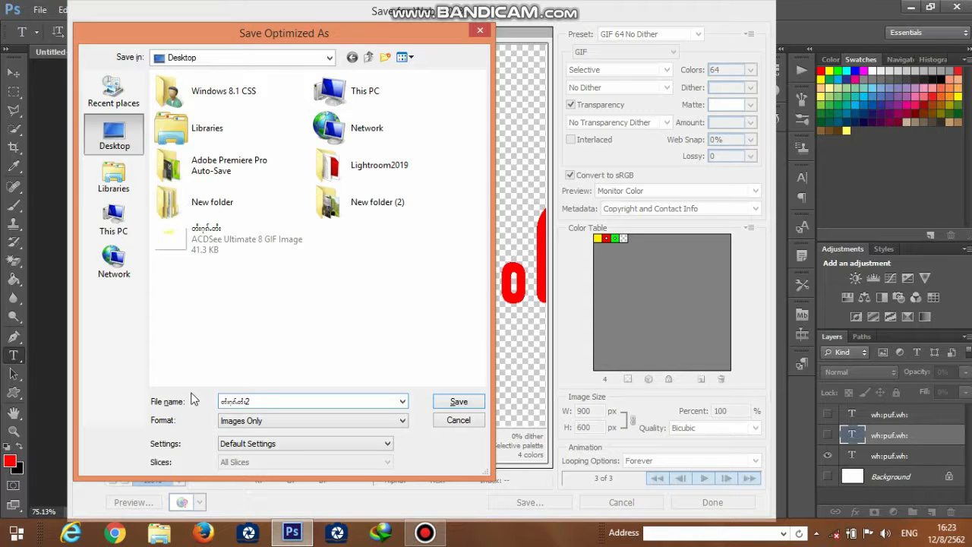
left_click(474, 400)
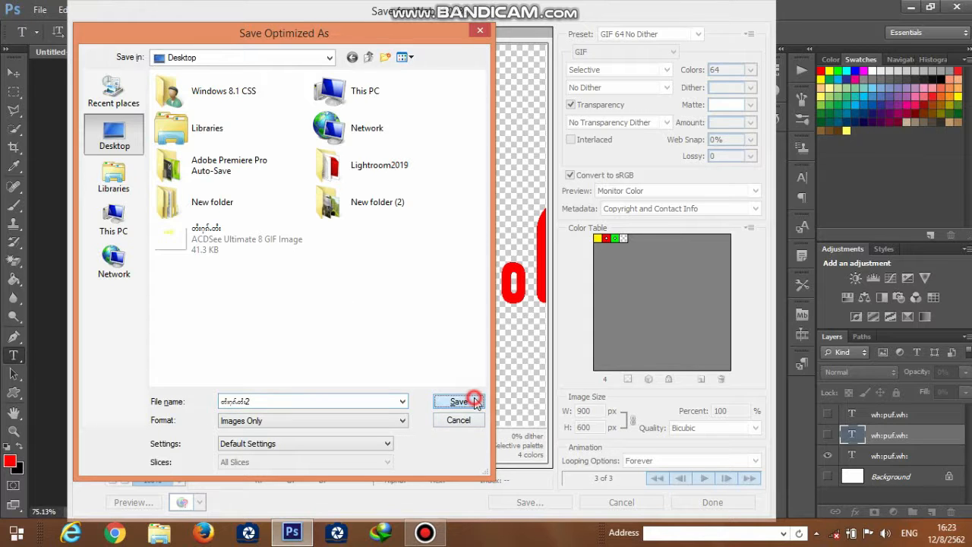
left_click(527, 222)
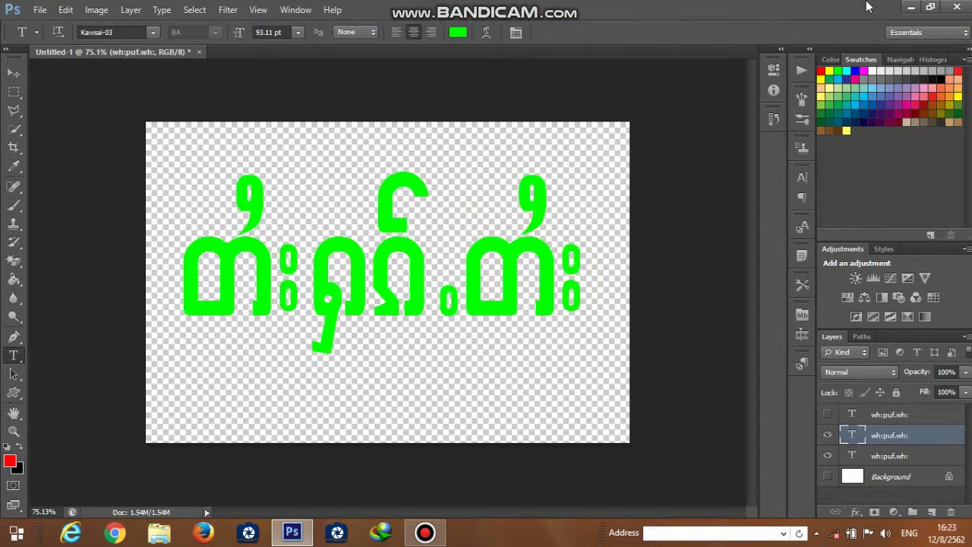
Minimize Photoshop to reach the desktop and open the exported GIF ending in 2 to check its animation.
left_click(912, 7)
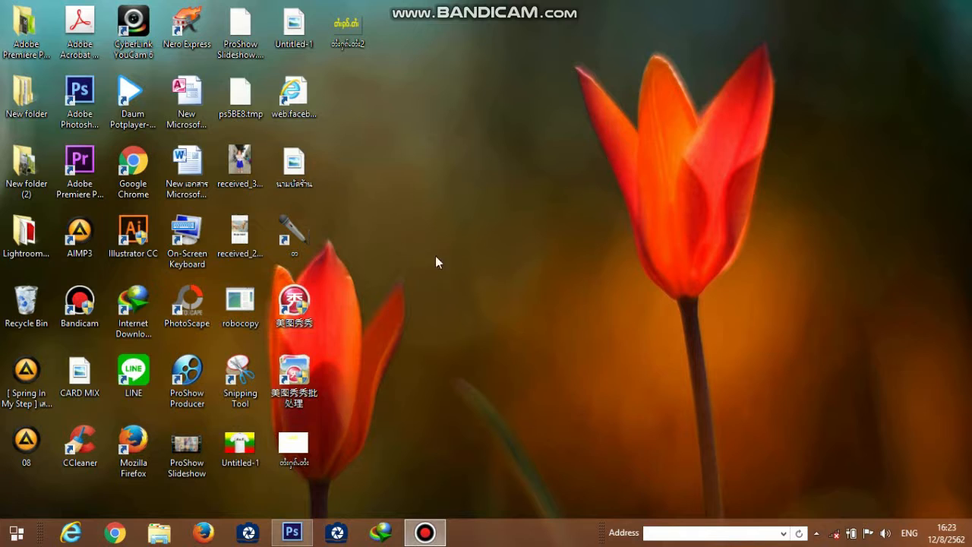
double_click(350, 32)
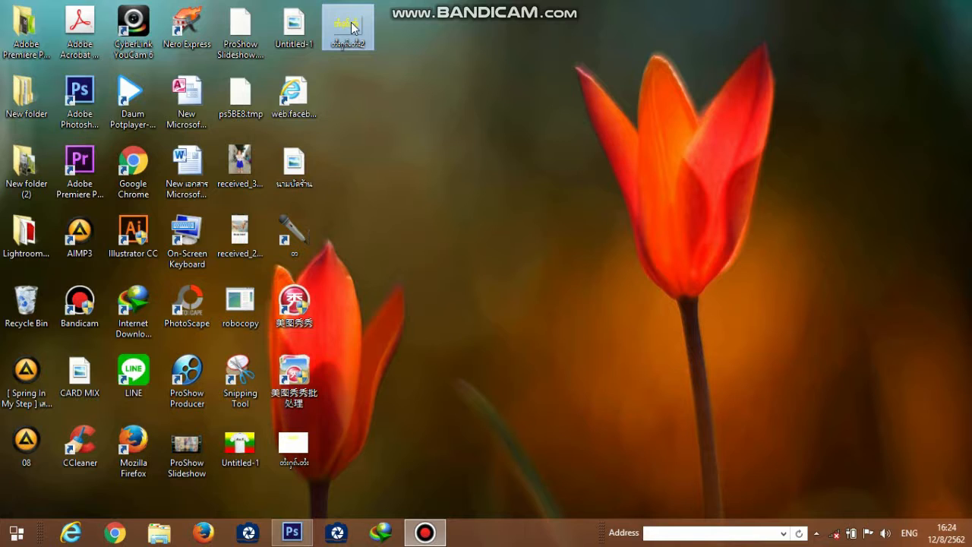
right_click(394, 89)
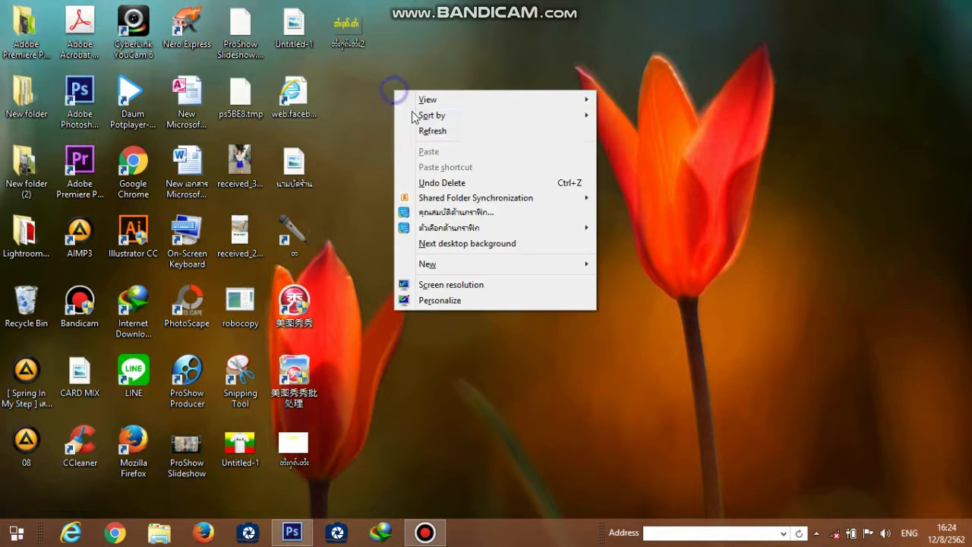
left_click(439, 134)
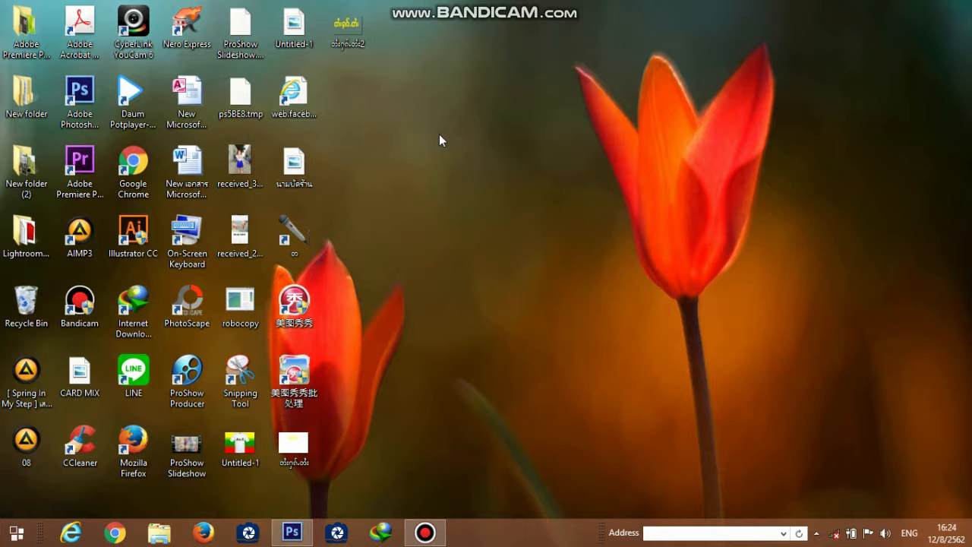
right_click(439, 133)
left_click(493, 174)
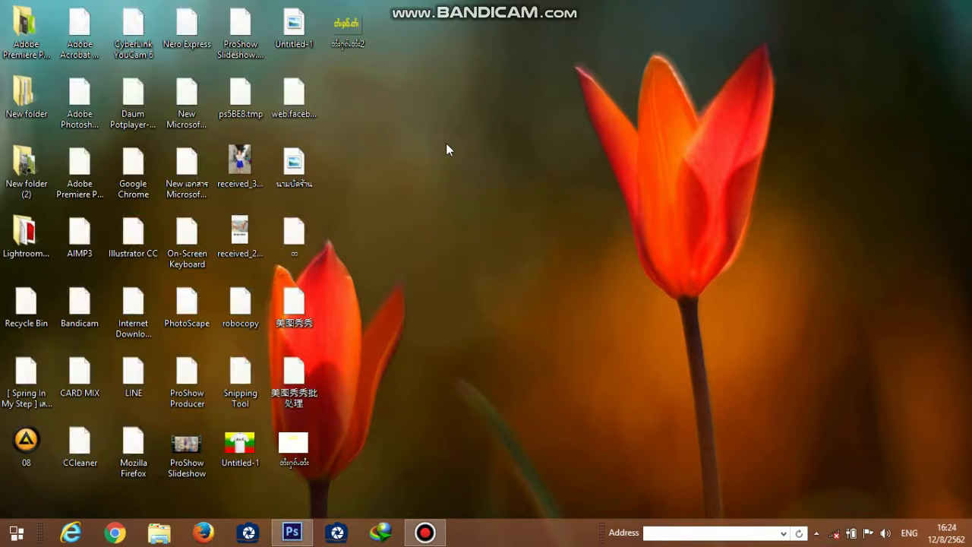